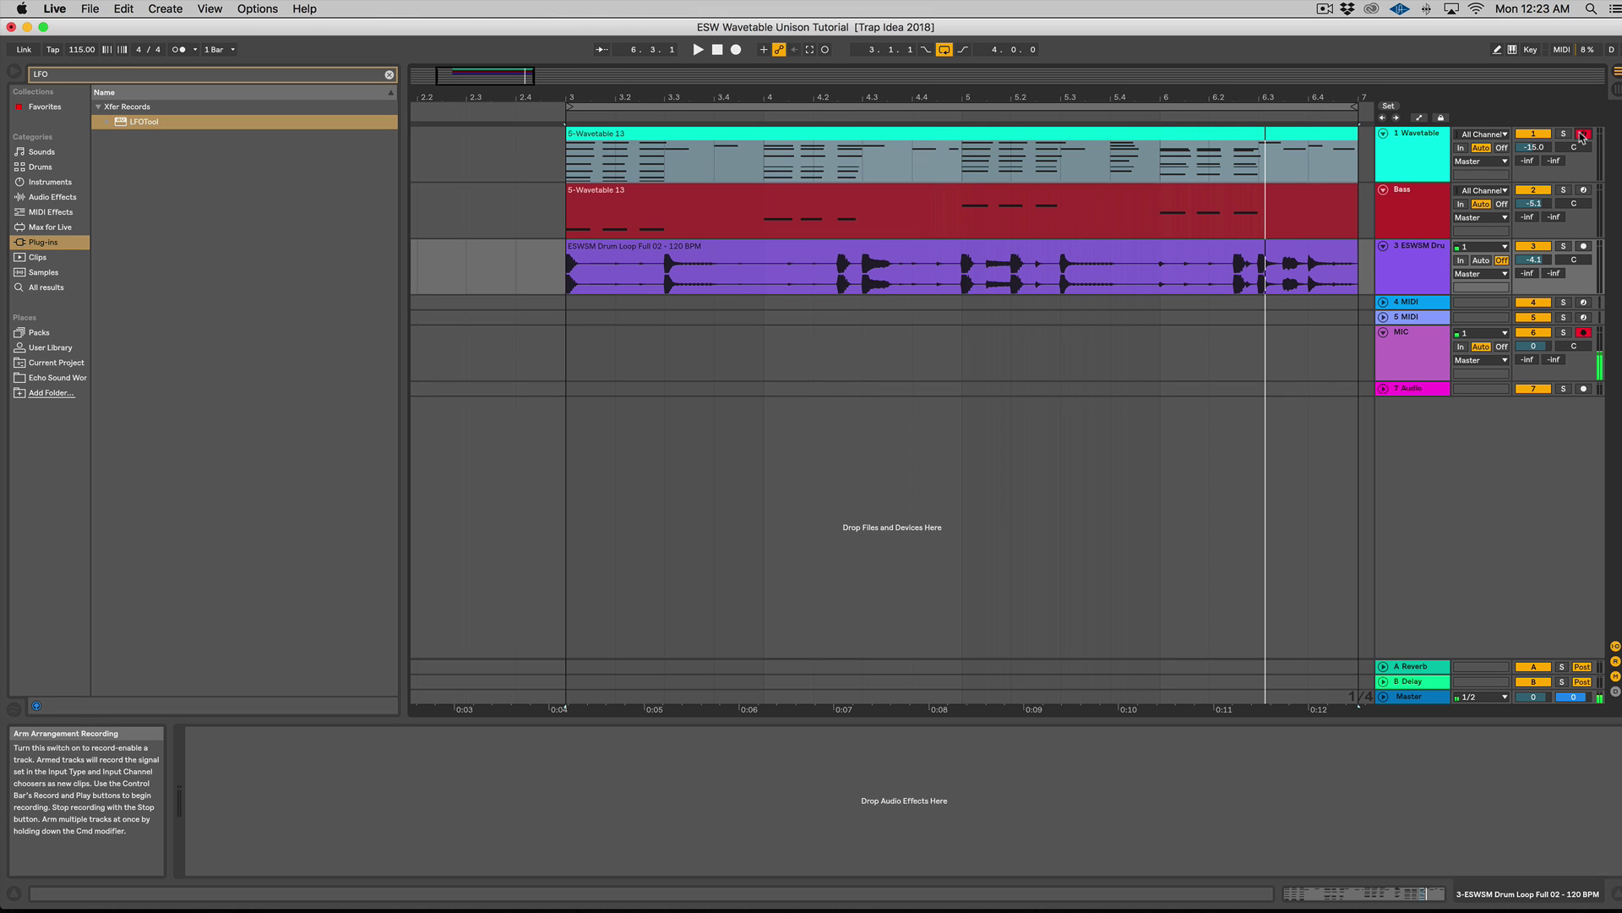
Step: Select the 5-Wavetable 13 clip on track 1 to show its Wavetable, Pro-R, EQ Eight and Glue Compressor chain
click(1169, 139)
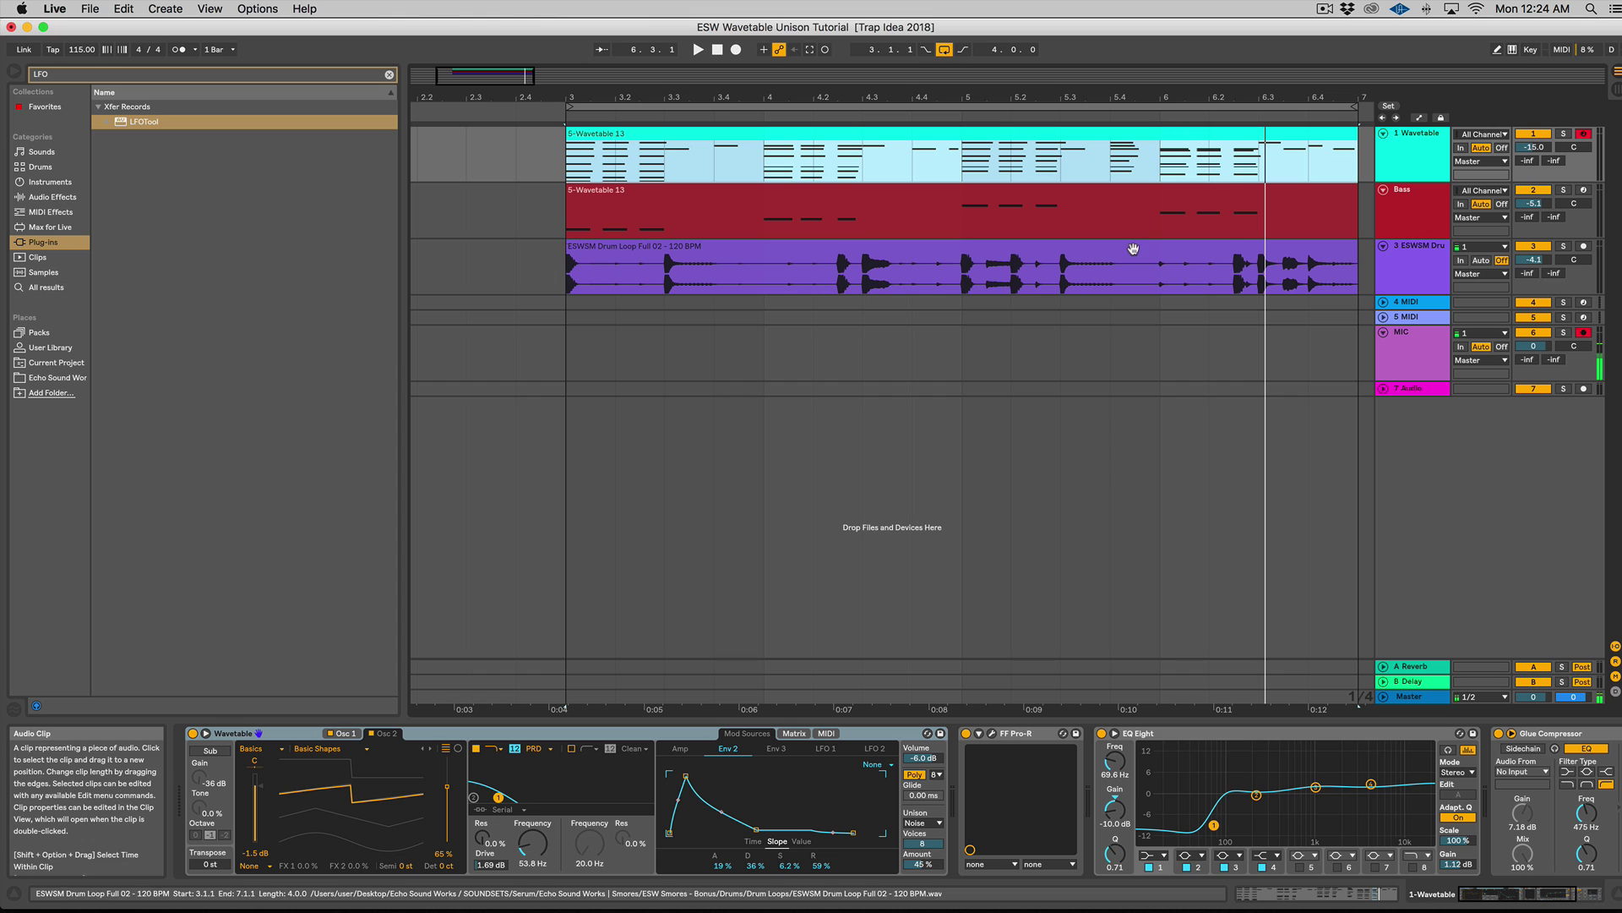
Step: Open the Wavetable Unison mode dropdown listing None through Random Note
click(937, 822)
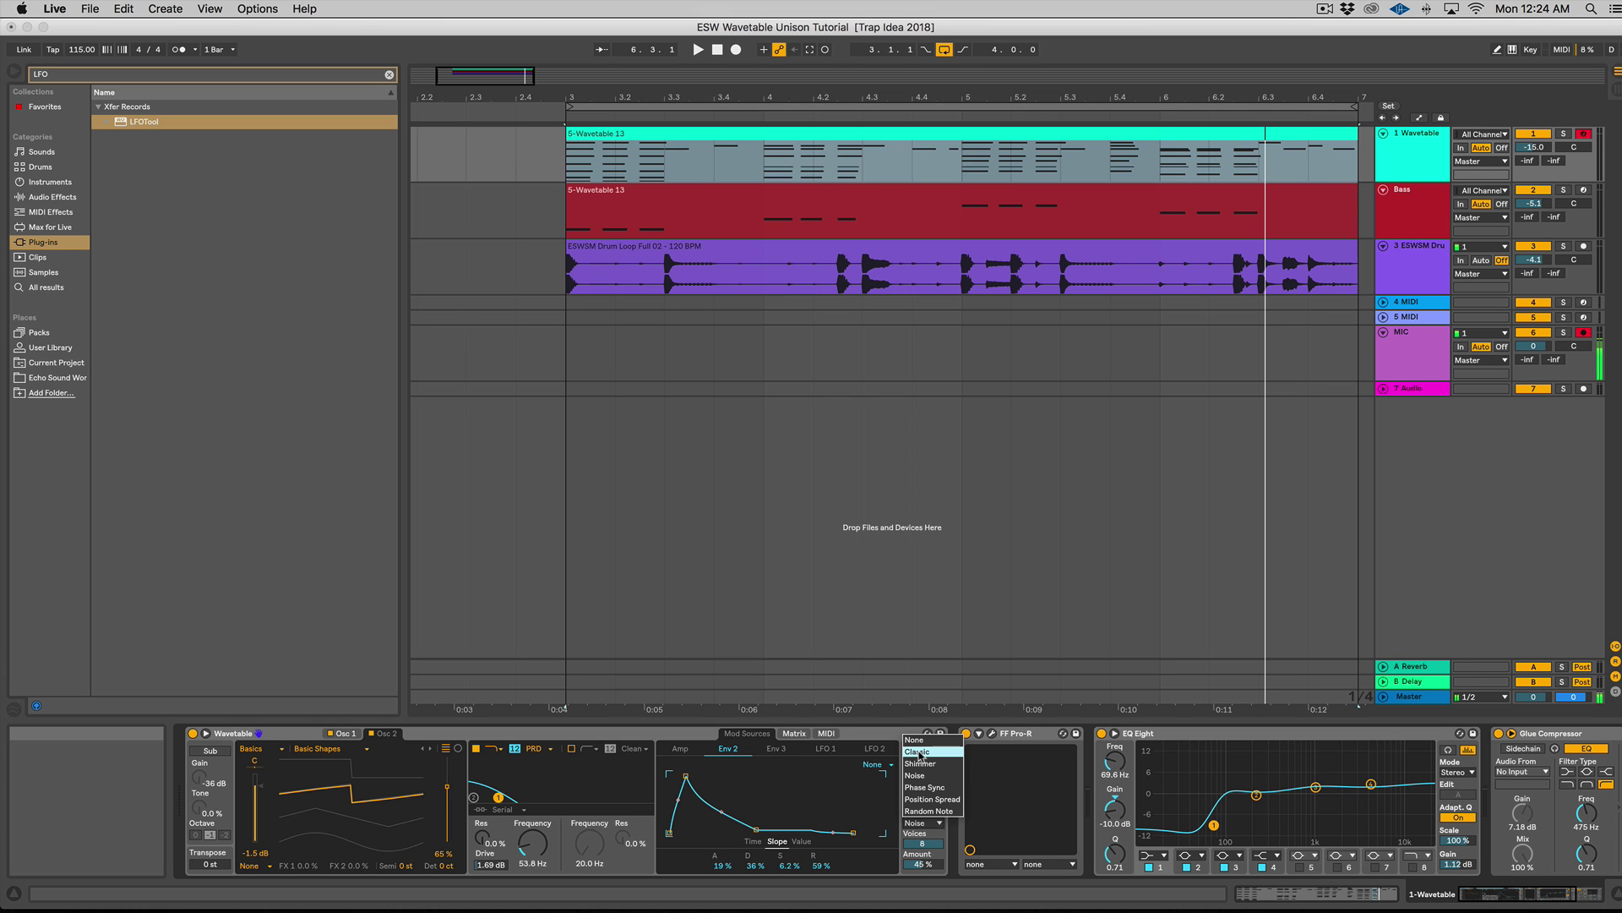
Step: Leave the unison list unchanged, start the loop, and try filter cutoffs of 349 Hz and 29.4 Hz
click(1464, 514)
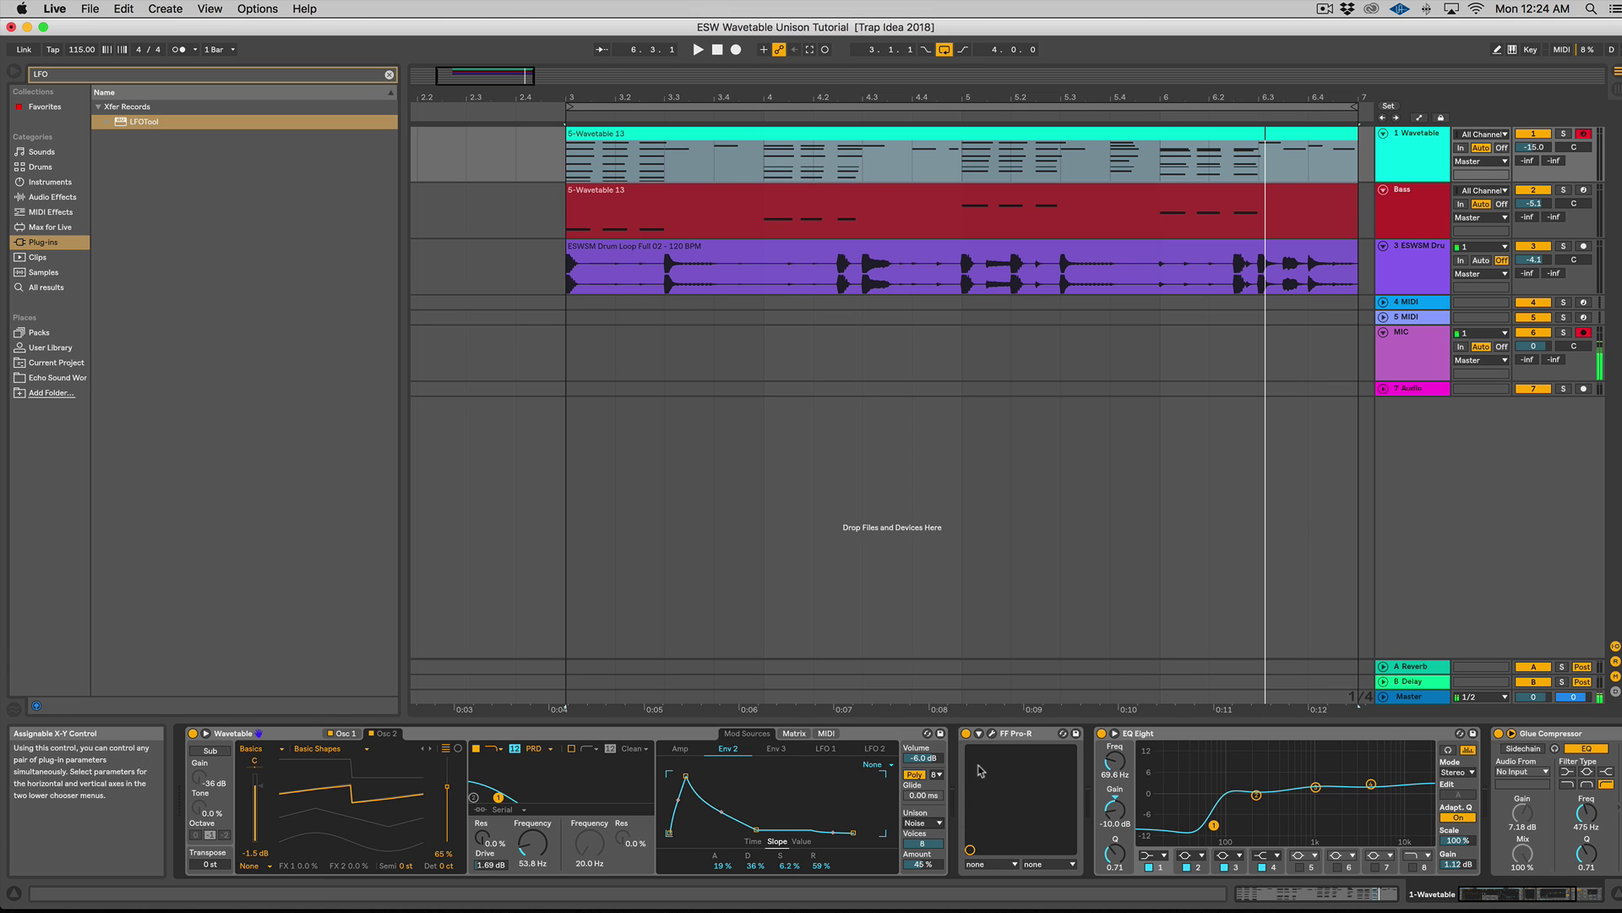
key(space)
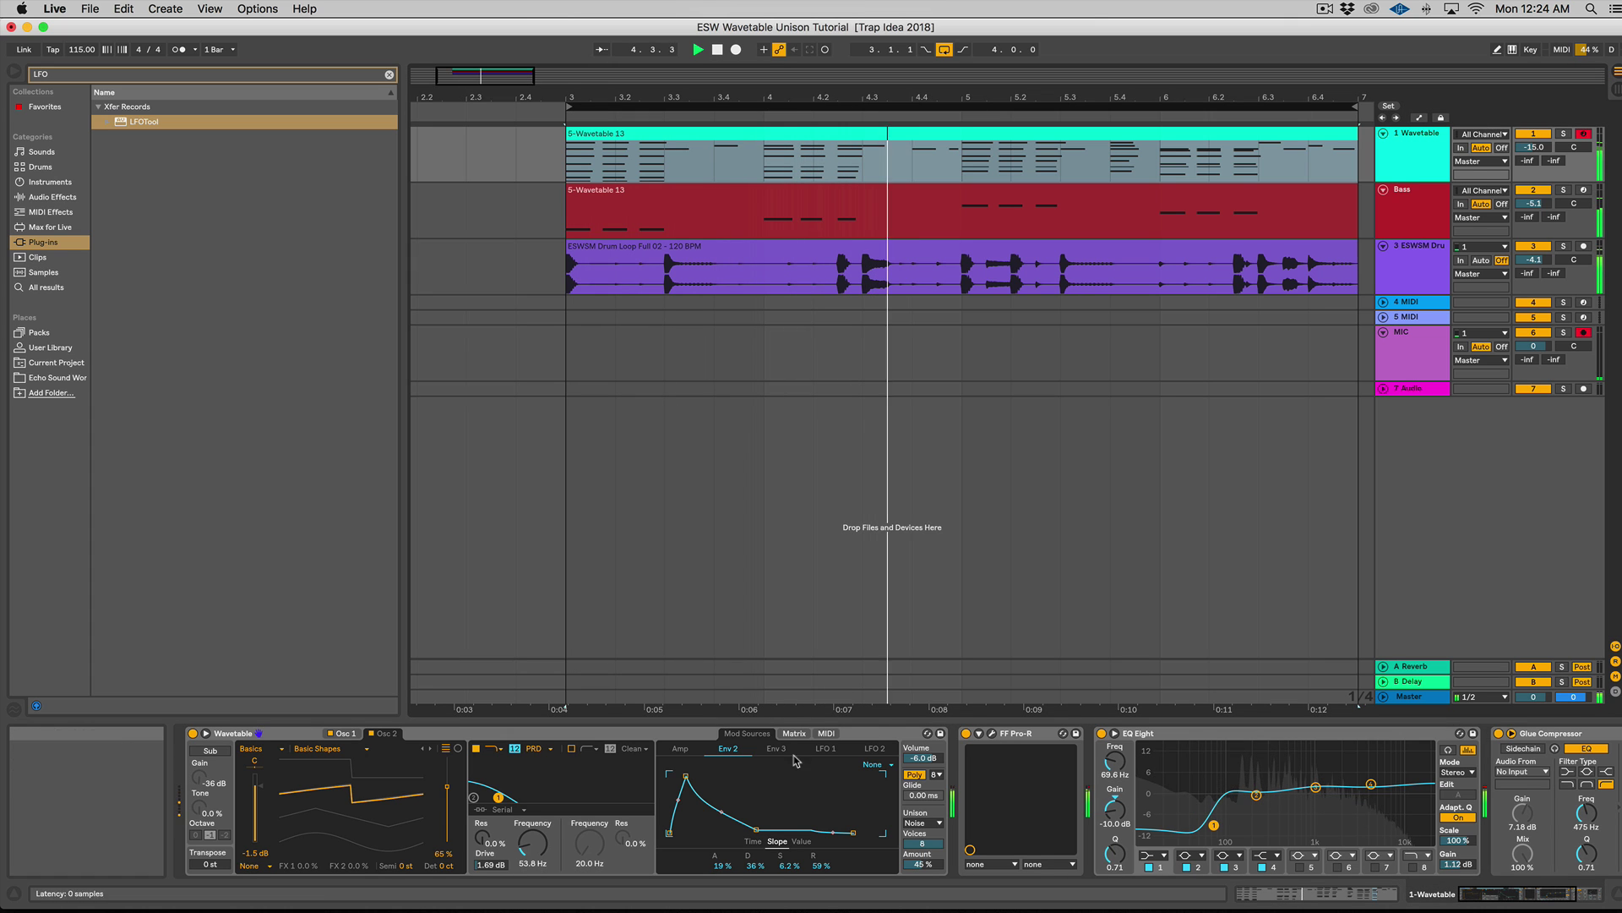
drag(534, 845, 534, 811)
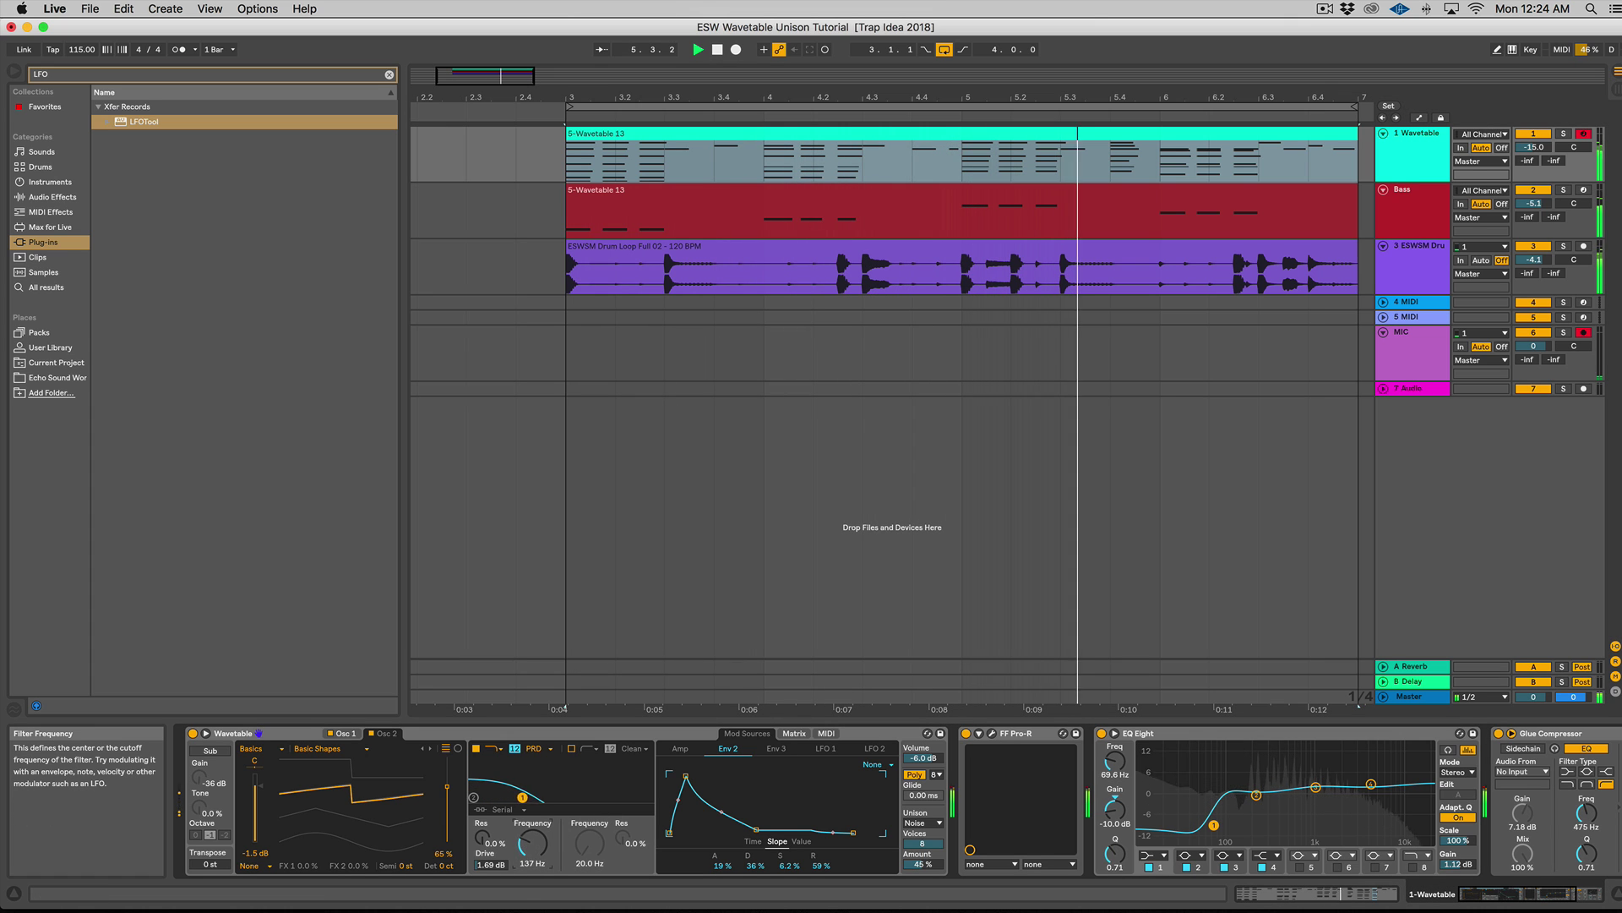
drag(534, 811, 534, 849)
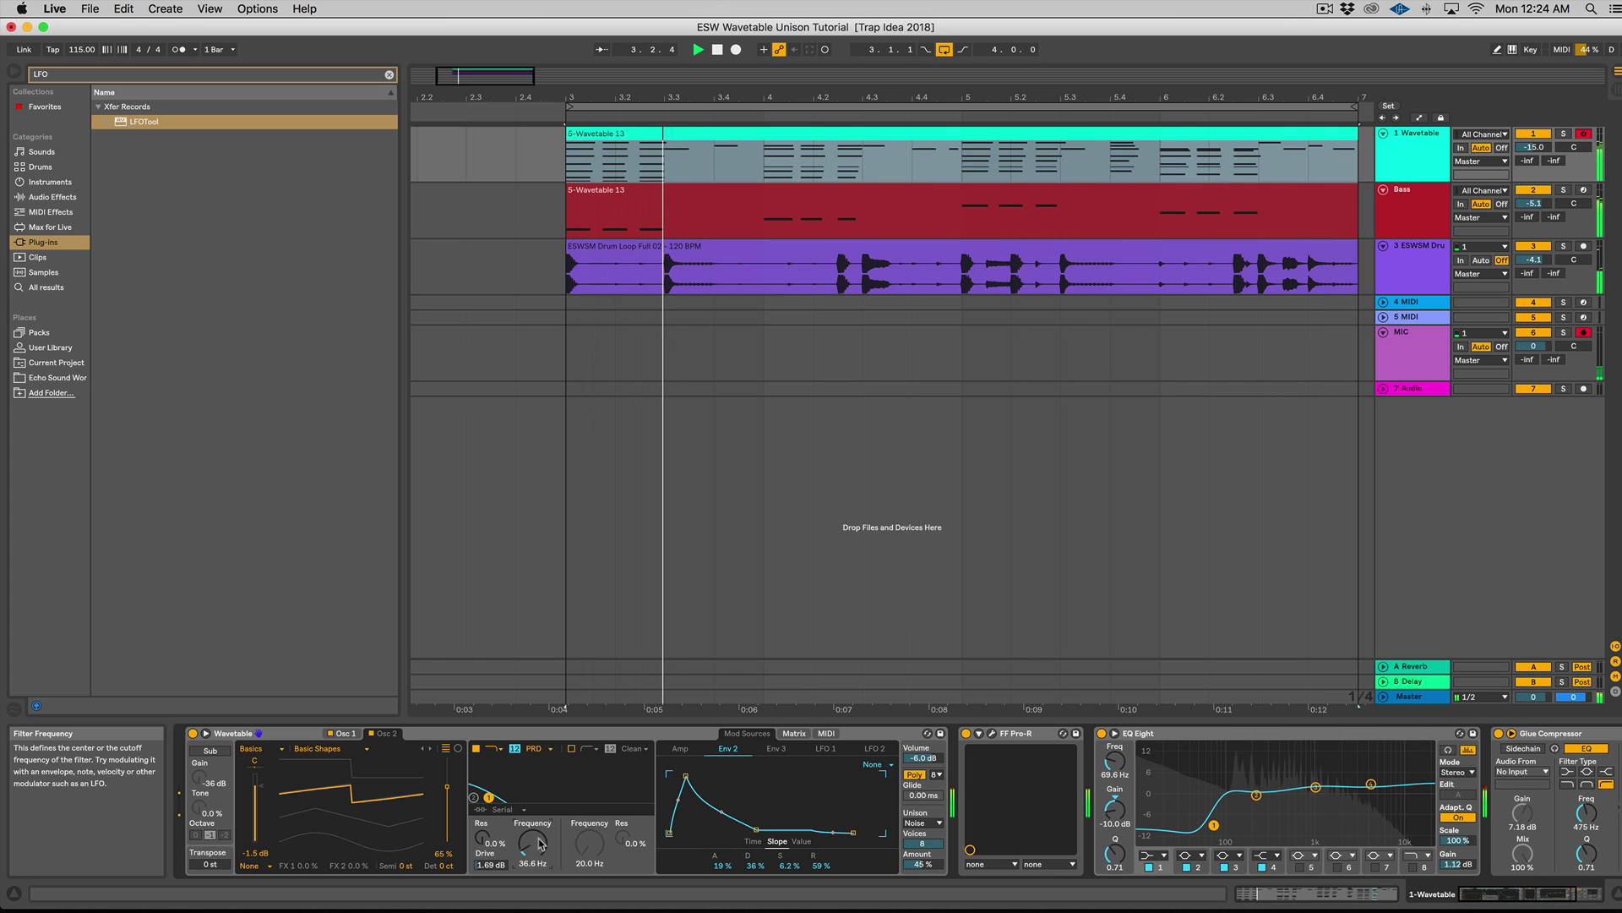
Step: Back on the lead track, replay the loop, open the cutoff to 1.05 kHz, and expand Wavetable's view
click(1471, 226)
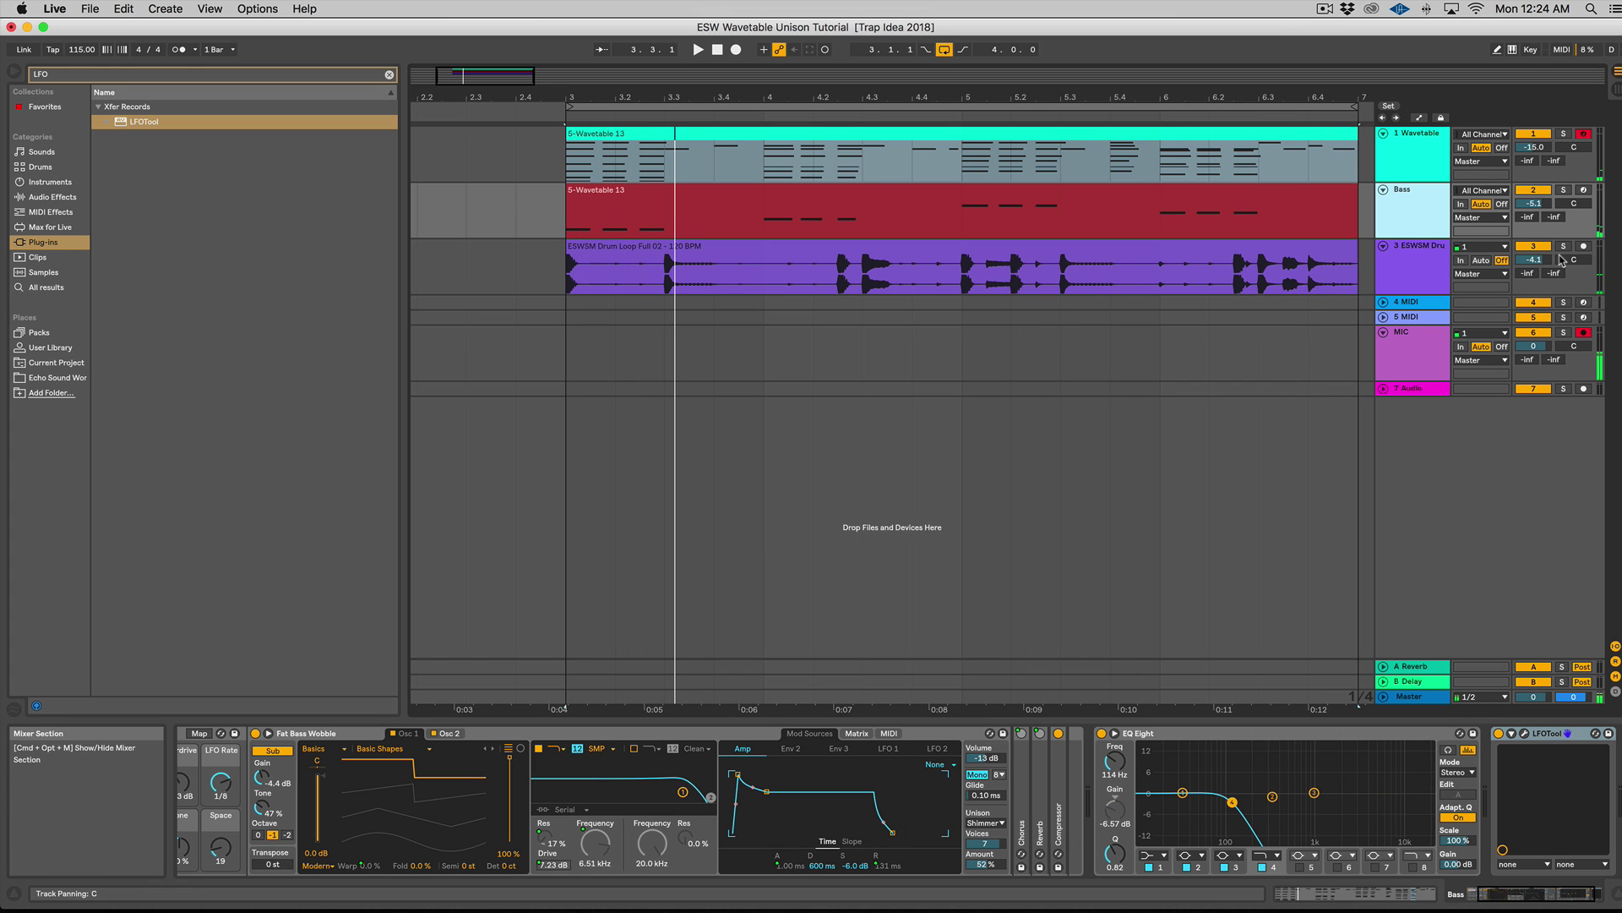
click(1580, 279)
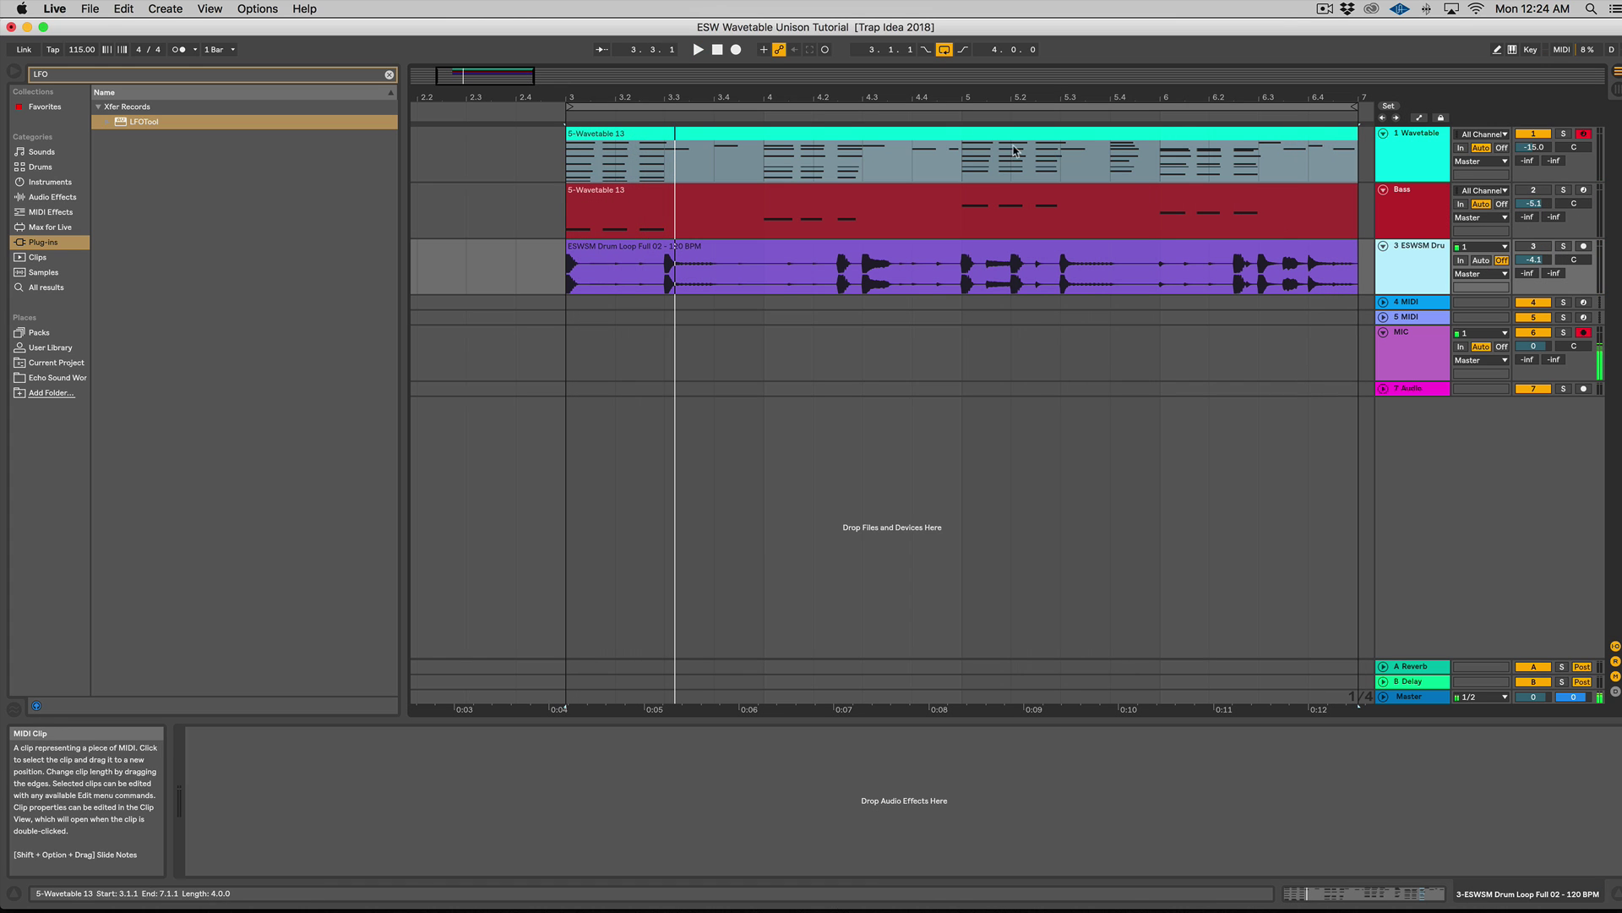
click(1418, 144)
key(space)
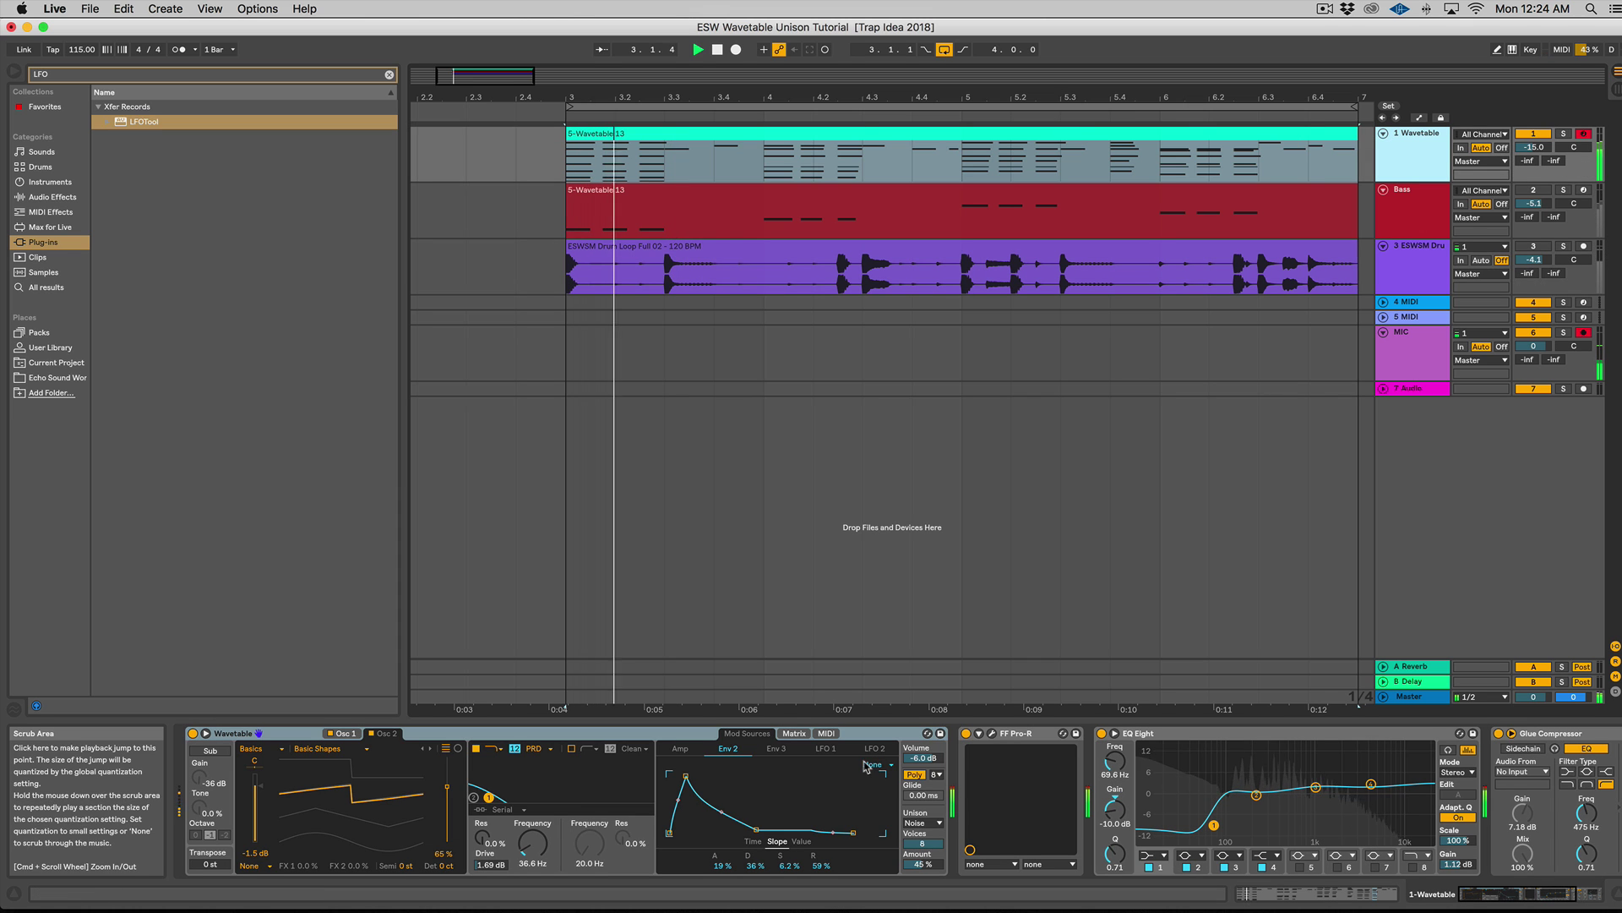
drag(526, 843, 562, 768)
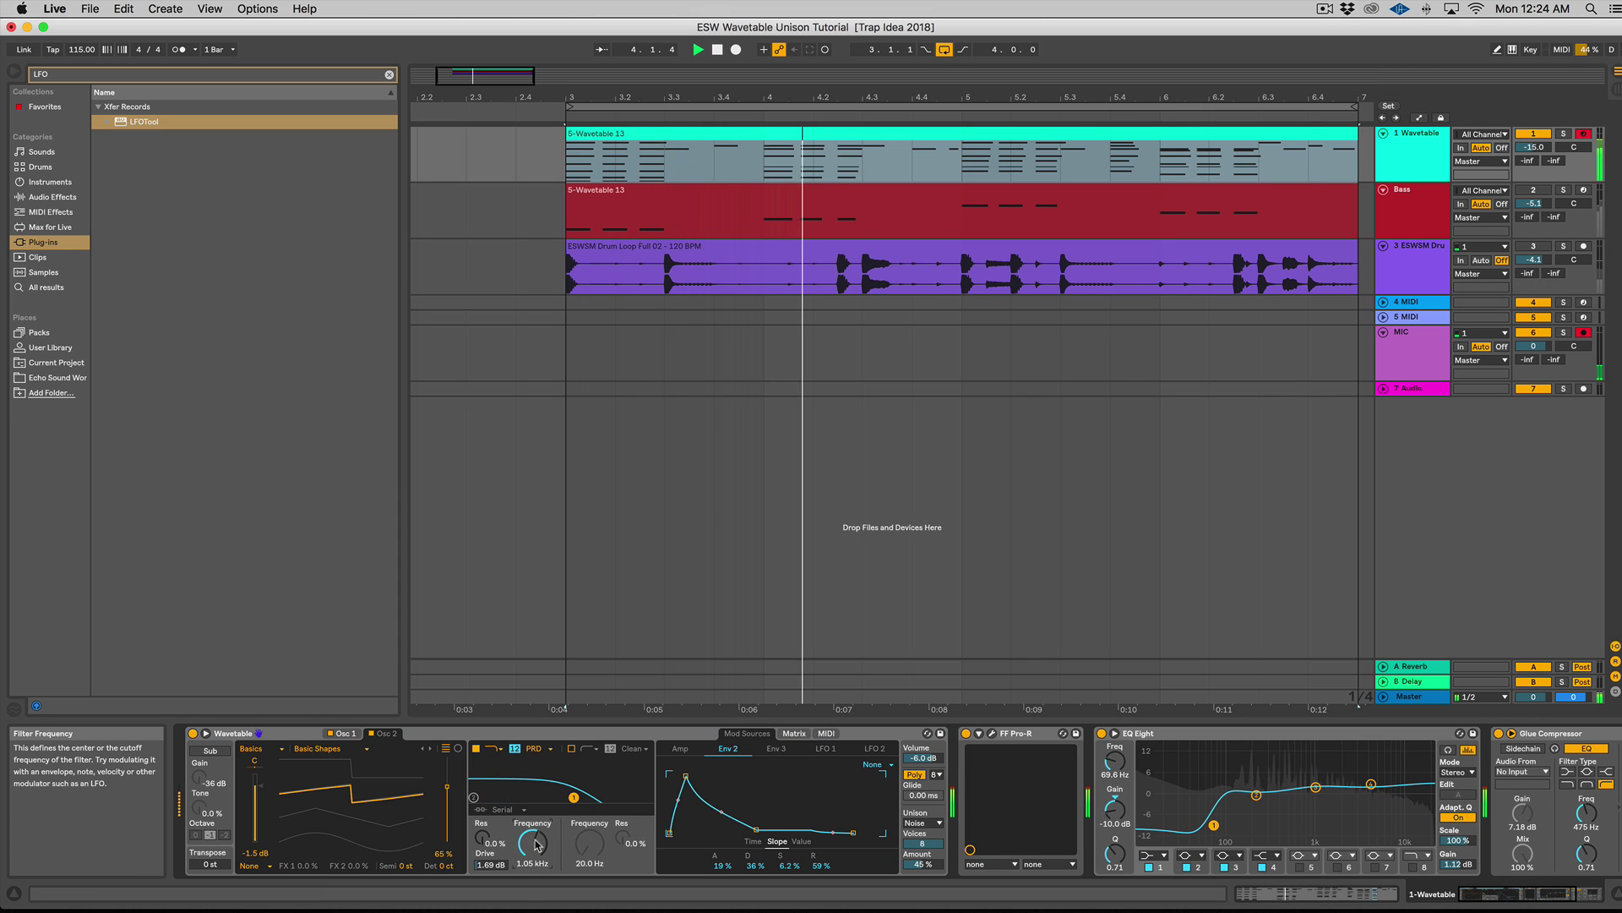
click(205, 732)
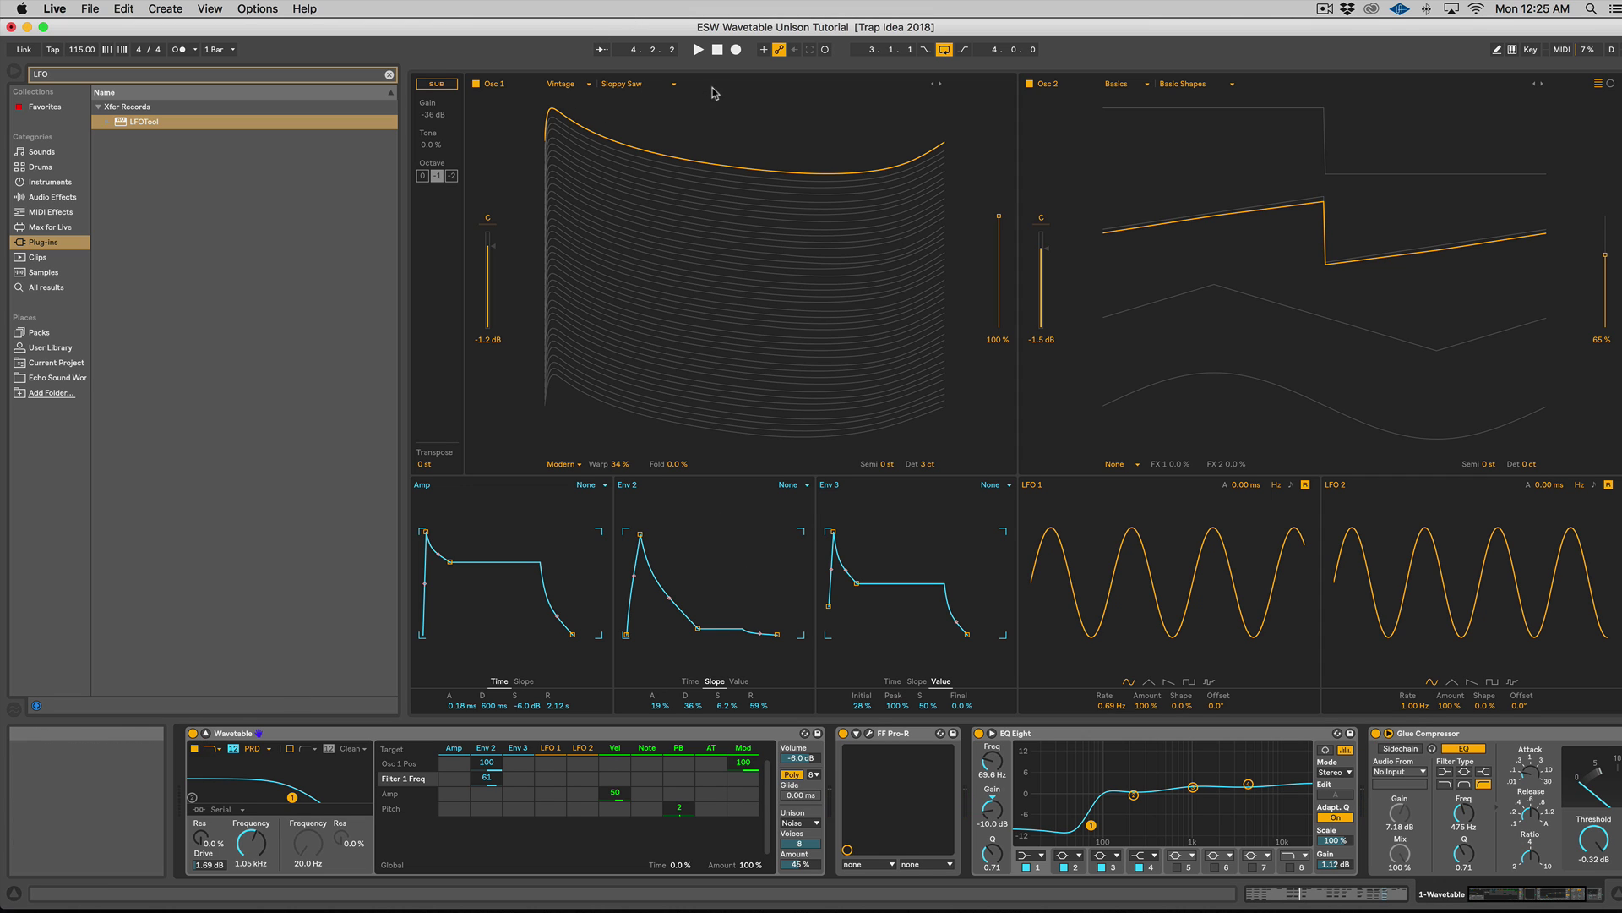
Step: Move Osc 2 wavetable position from 65 % to 70 % and drop the cutoff to 123 Hz
click(1606, 254)
drag(1605, 254, 1605, 250)
drag(251, 842, 251, 858)
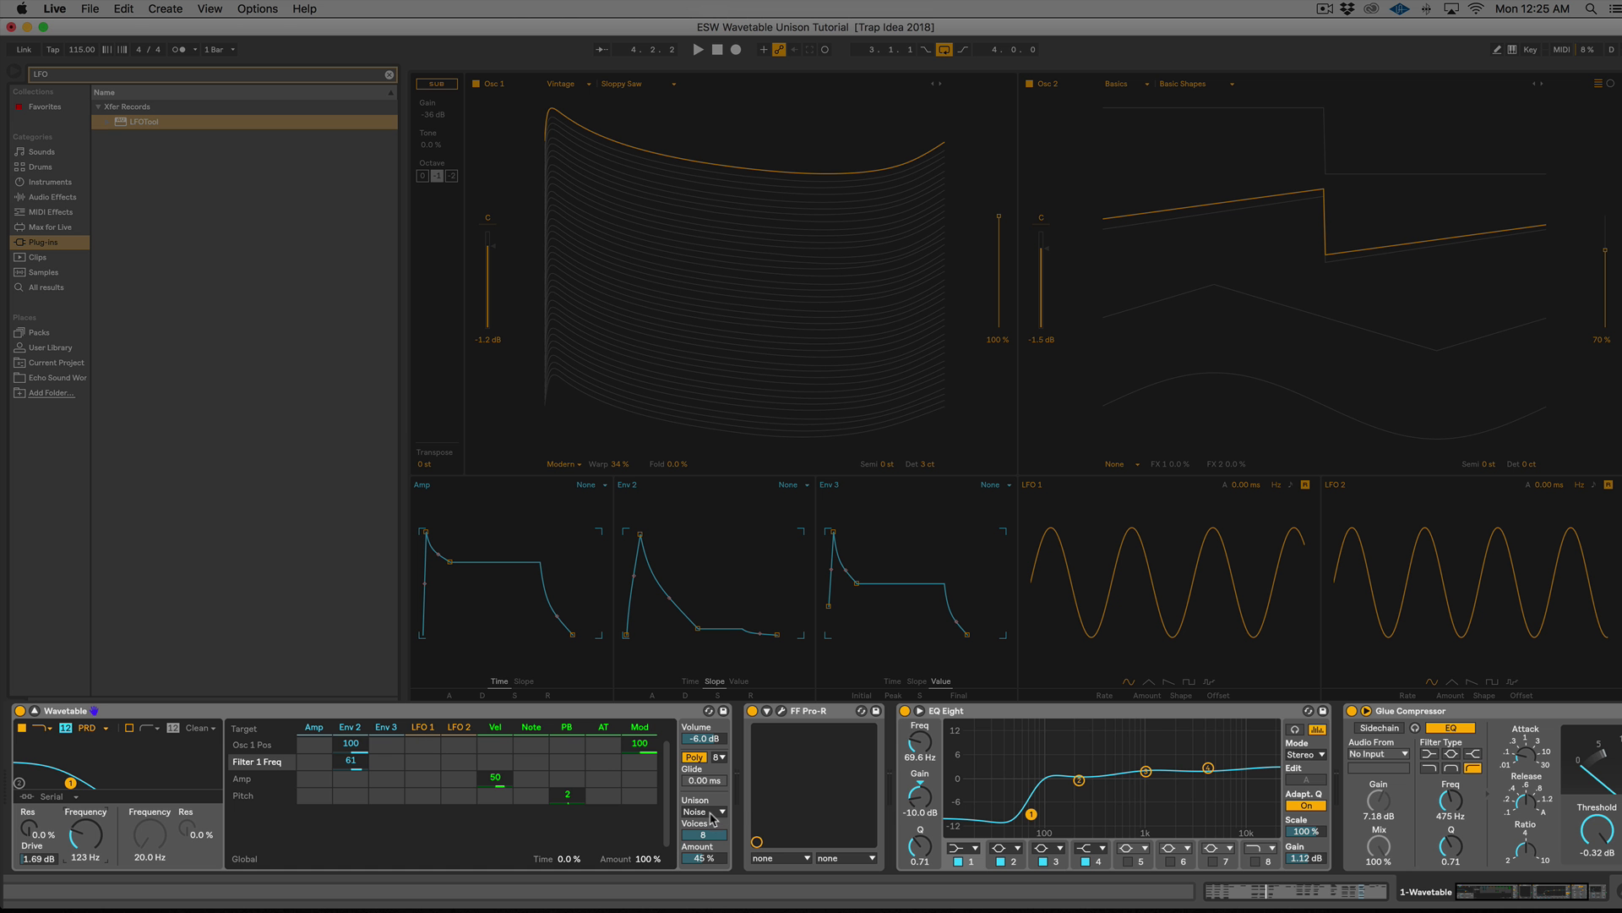
Step: Switch unison to Classic, play the loop, open the filter to 20.5 kHz, and bypass FF Pro-R
click(712, 814)
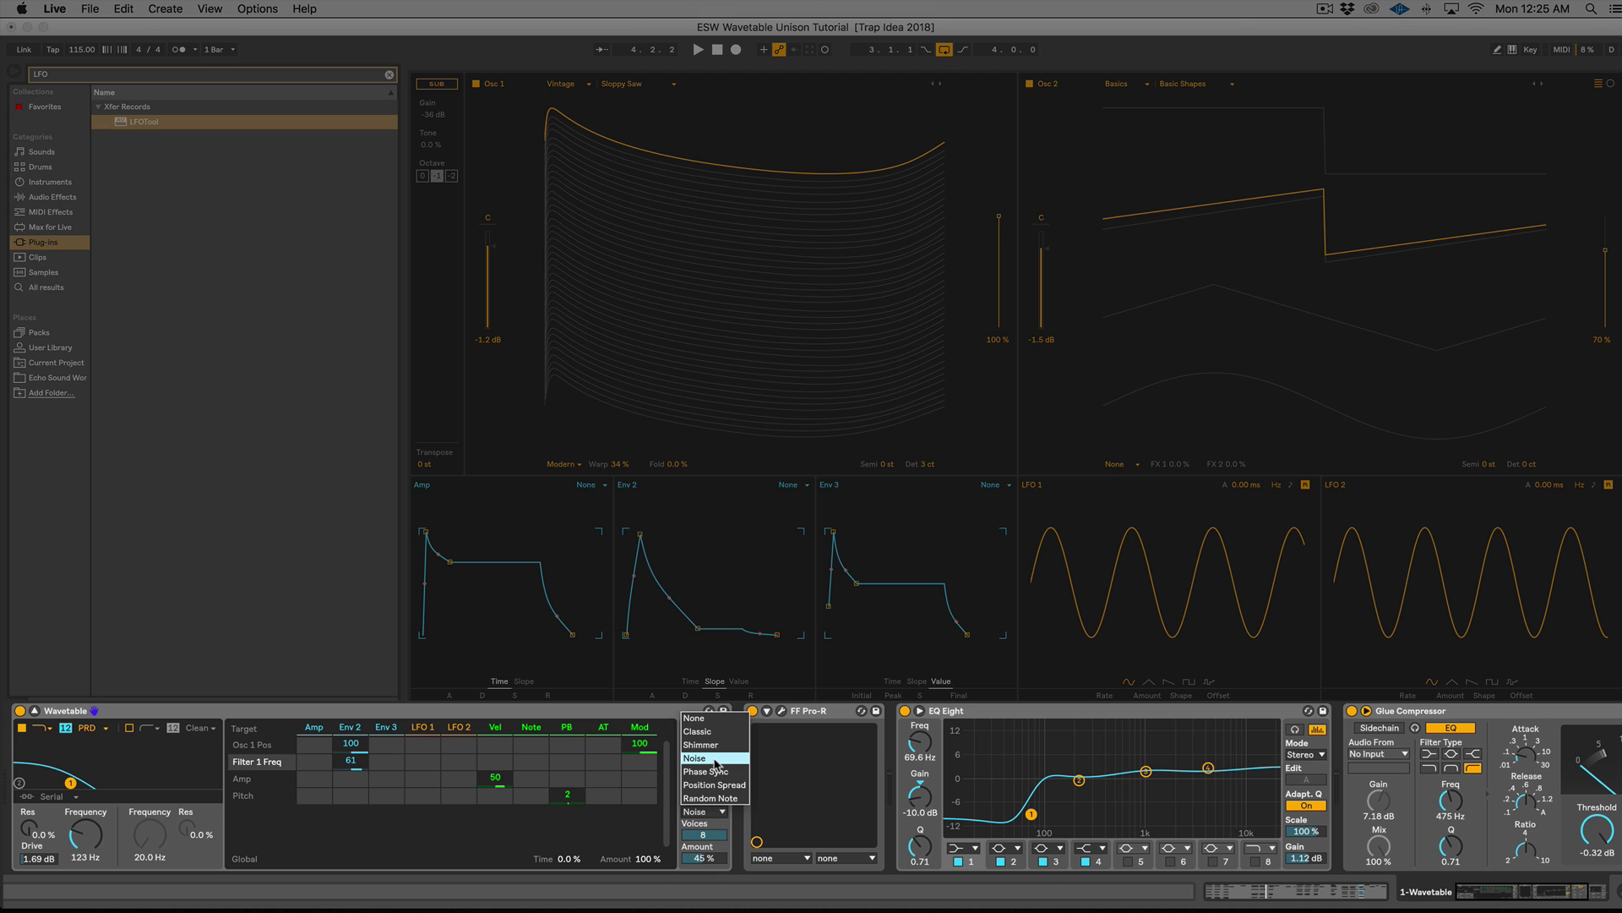
click(699, 731)
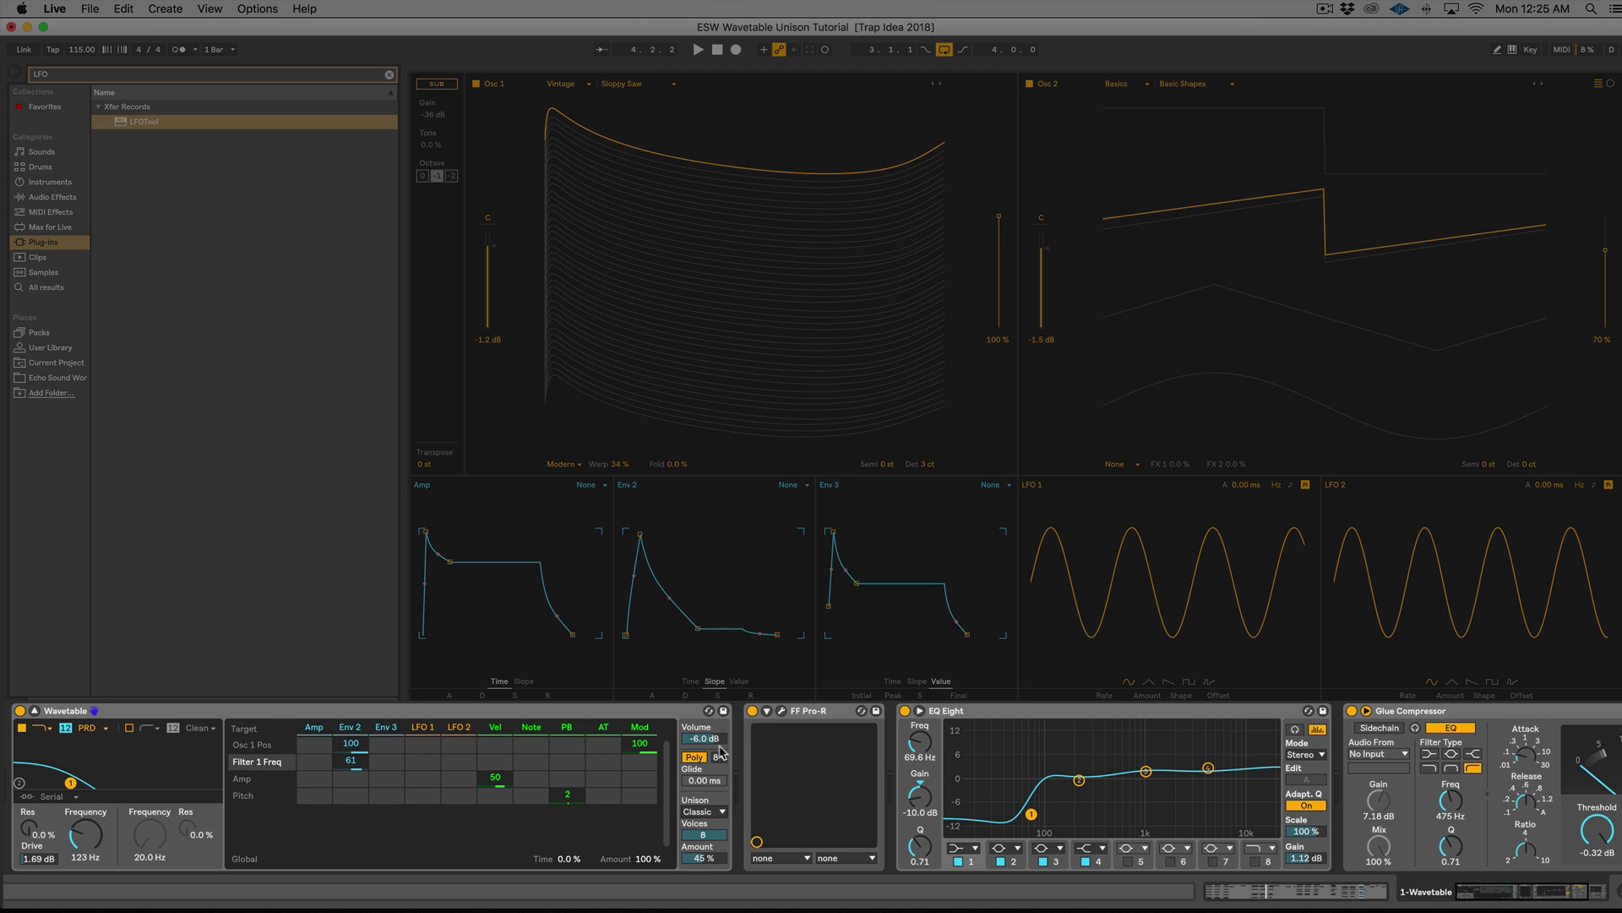
key(space)
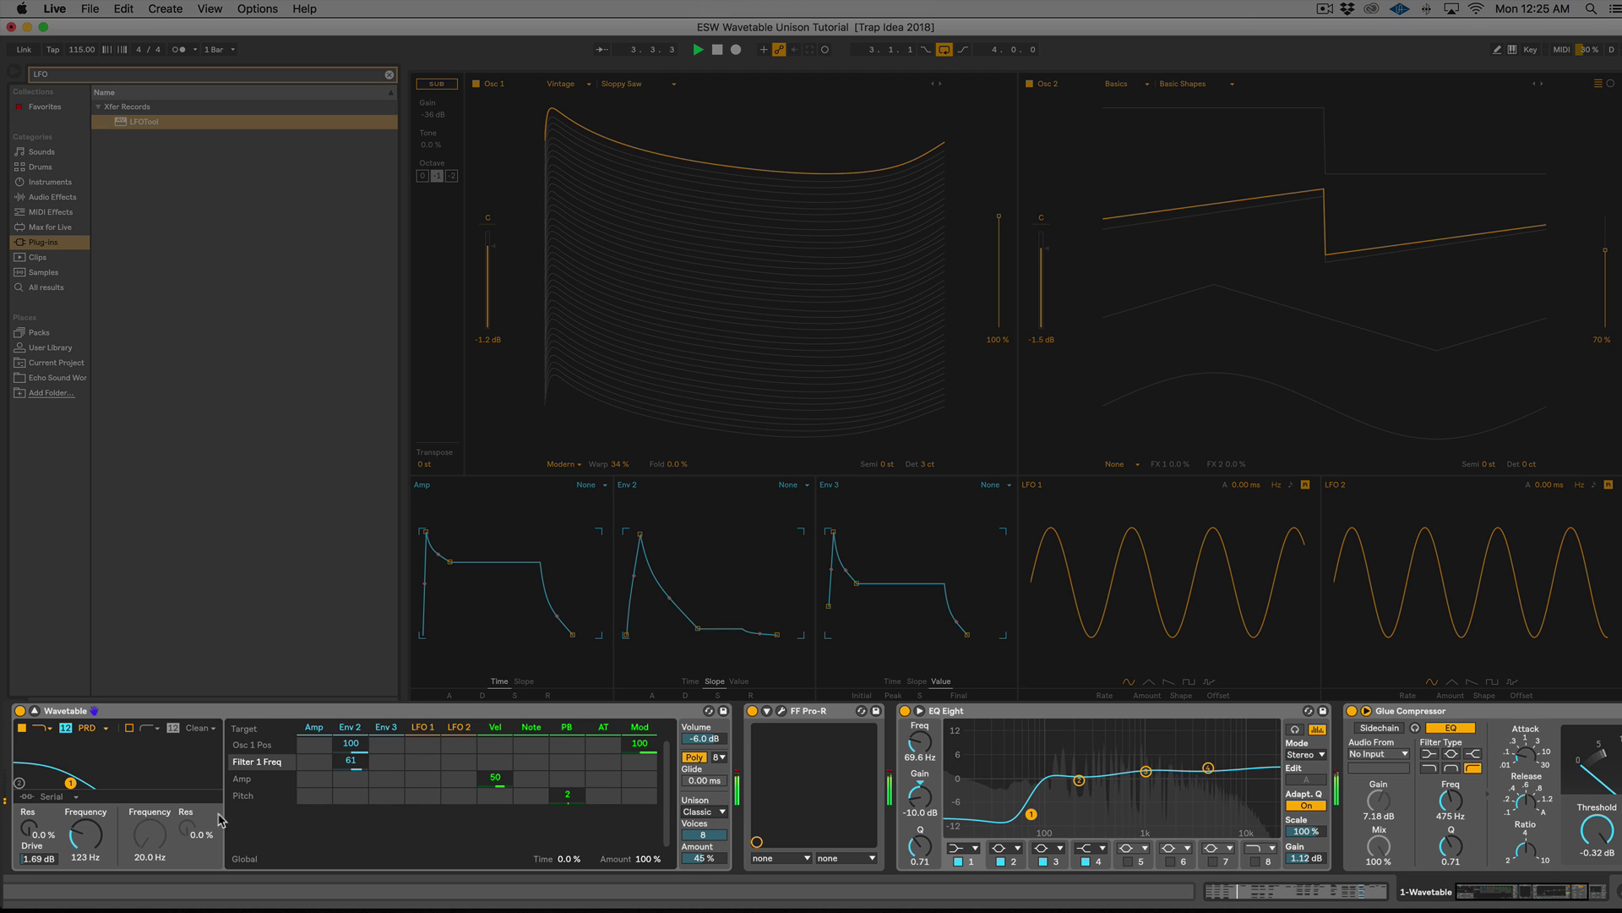
drag(85, 834, 85, 744)
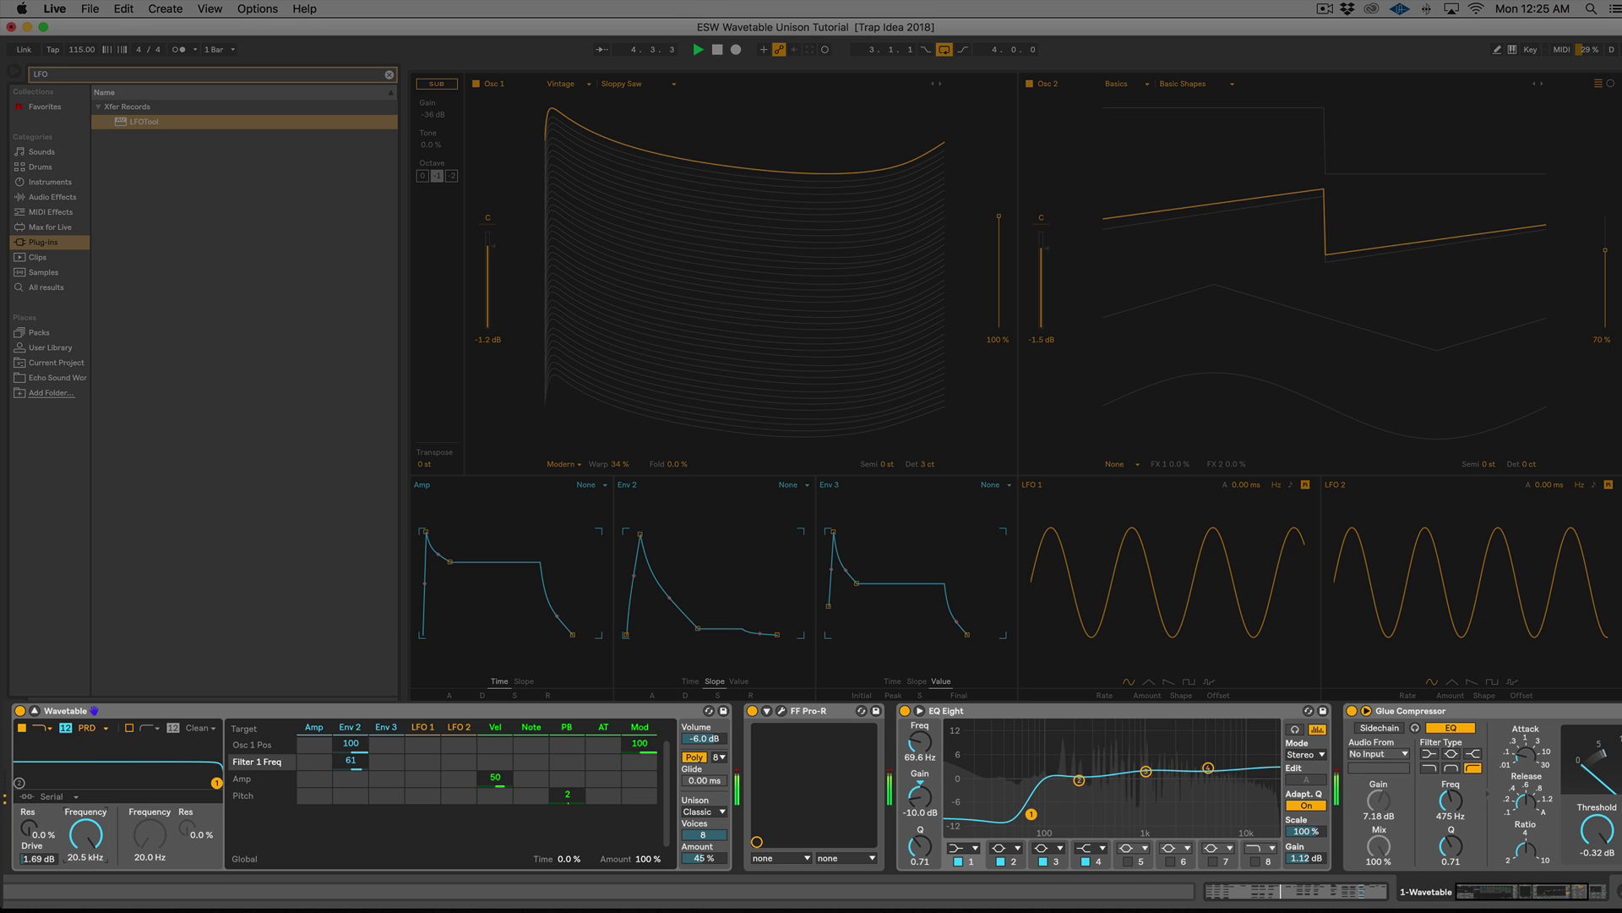
click(752, 711)
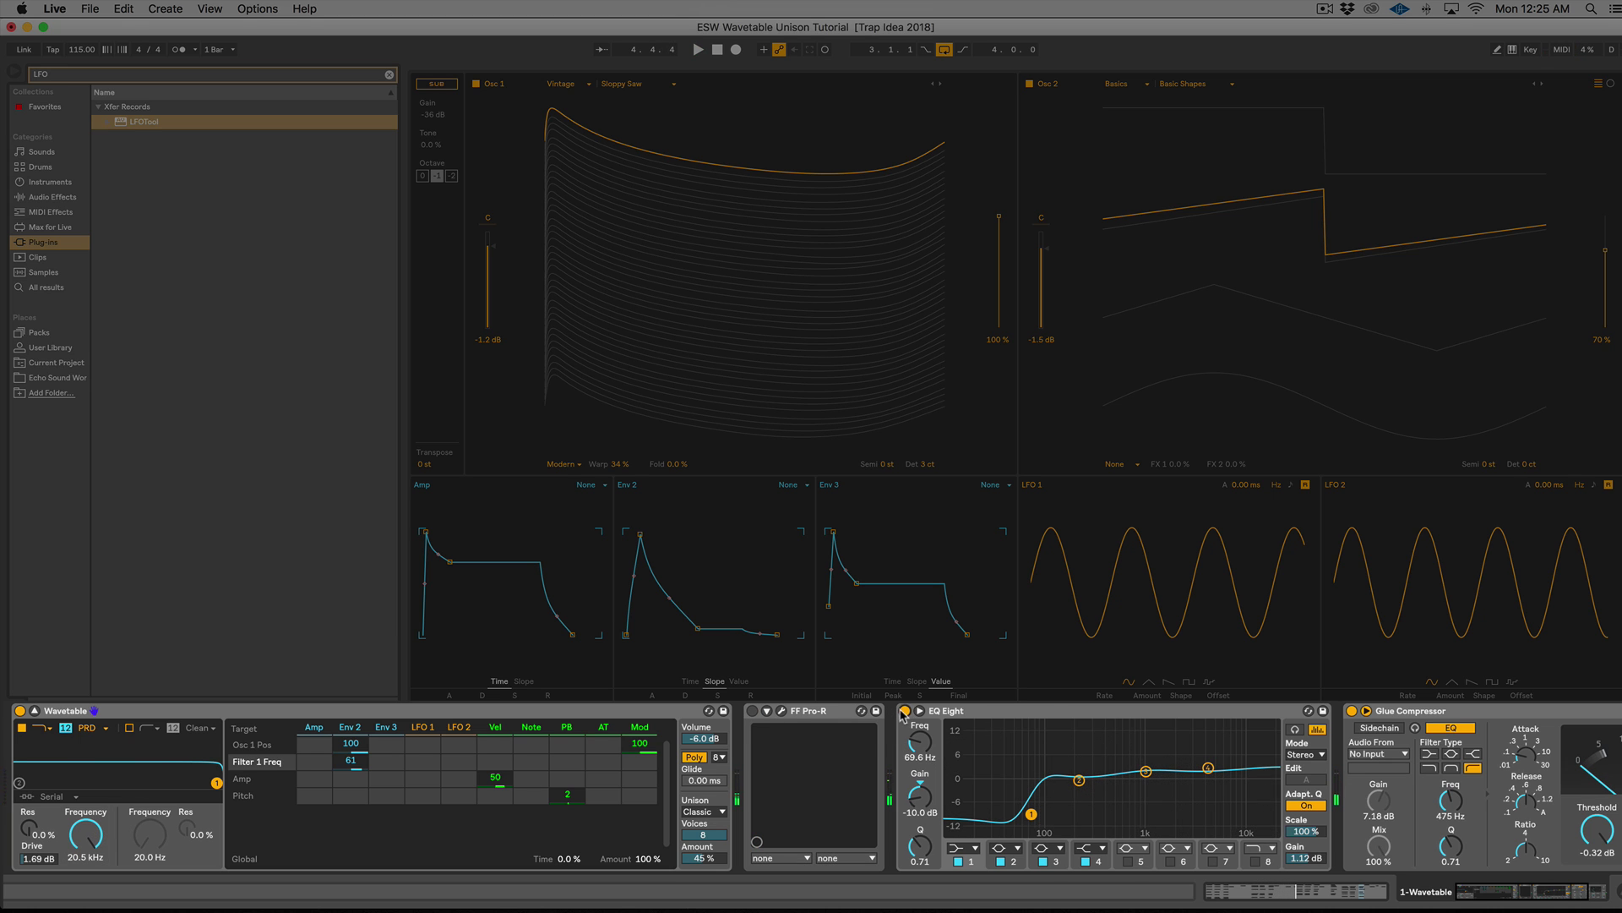
Step: Bypass EQ Eight and Glue Compressor and start the loop
click(905, 711)
click(1352, 711)
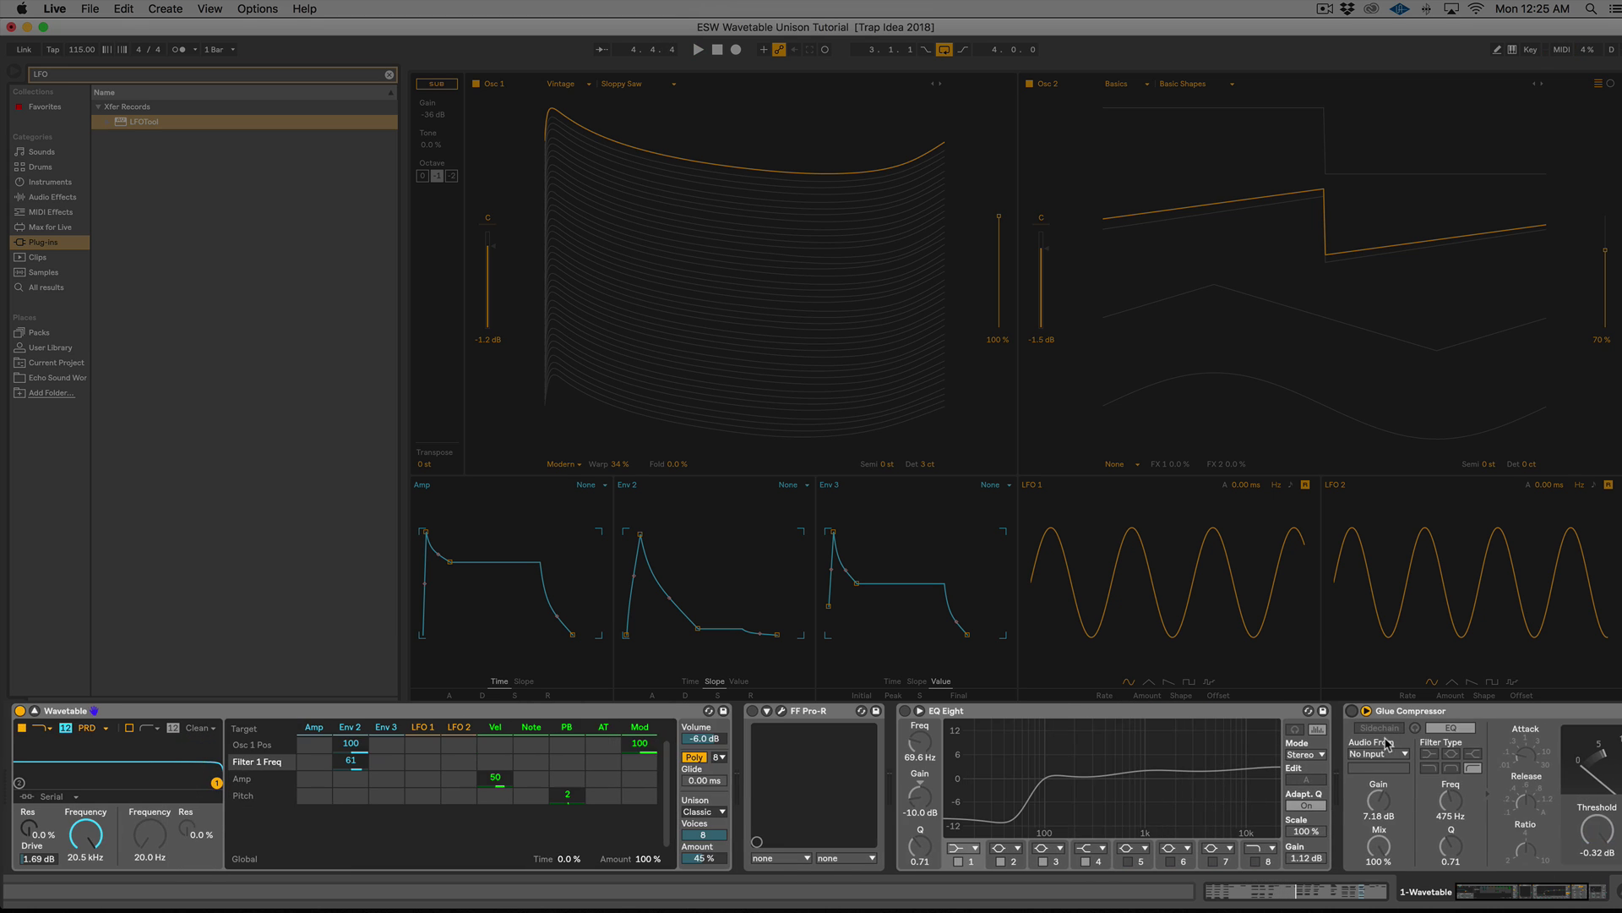
key(space)
Step: Audition the lead with Shimmer unison, then with Noise unison, replaying the loop for each
click(717, 814)
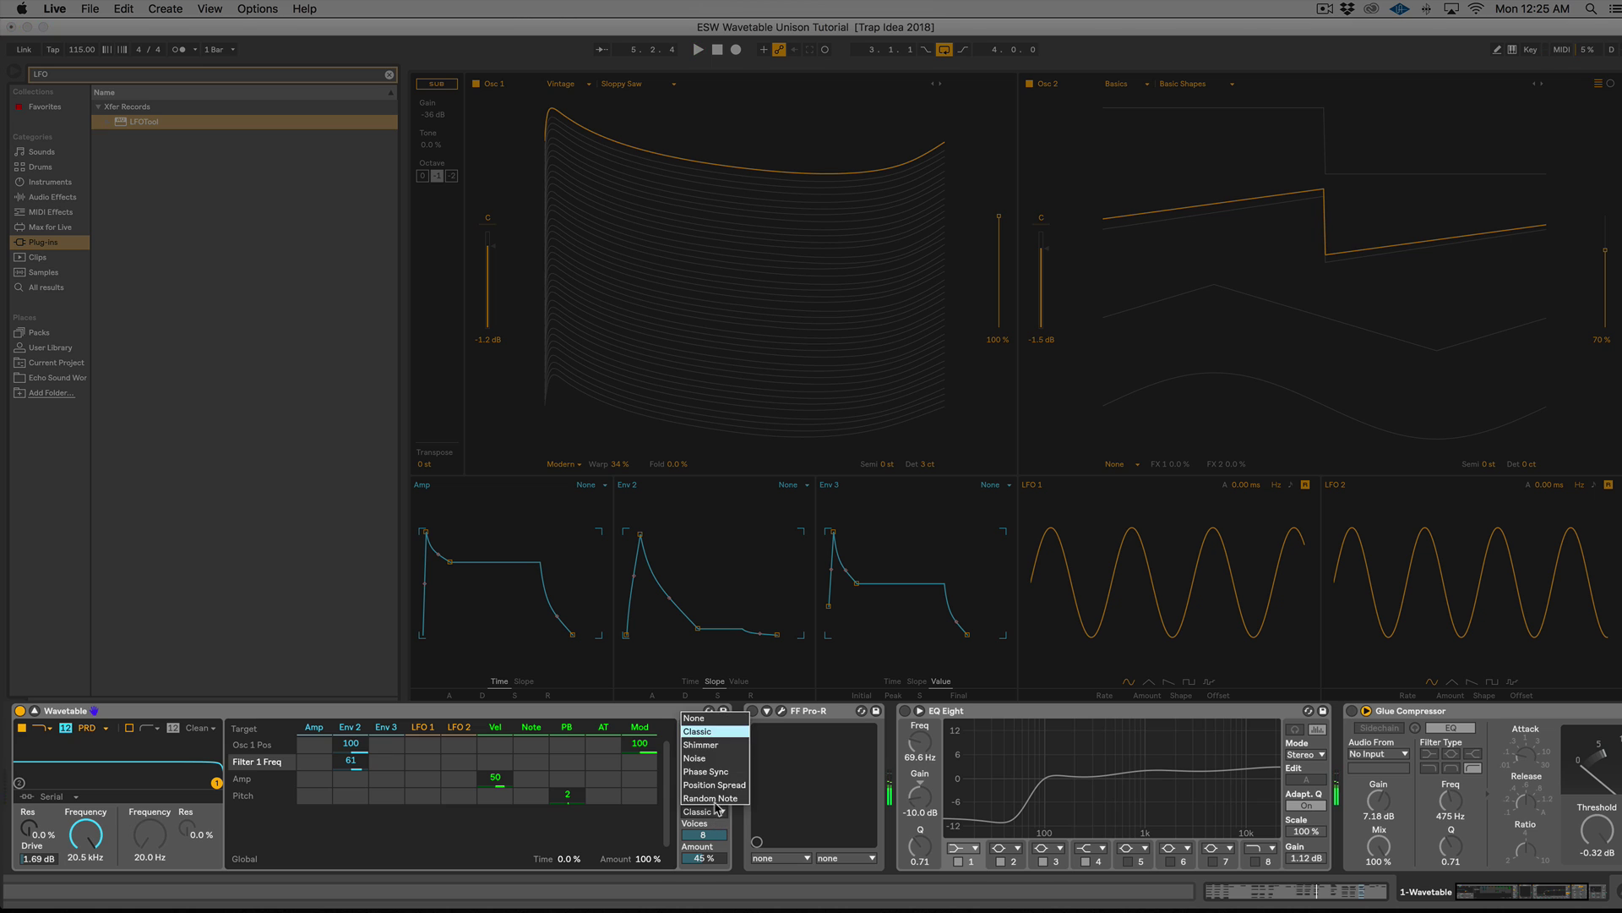
click(719, 754)
key(space)
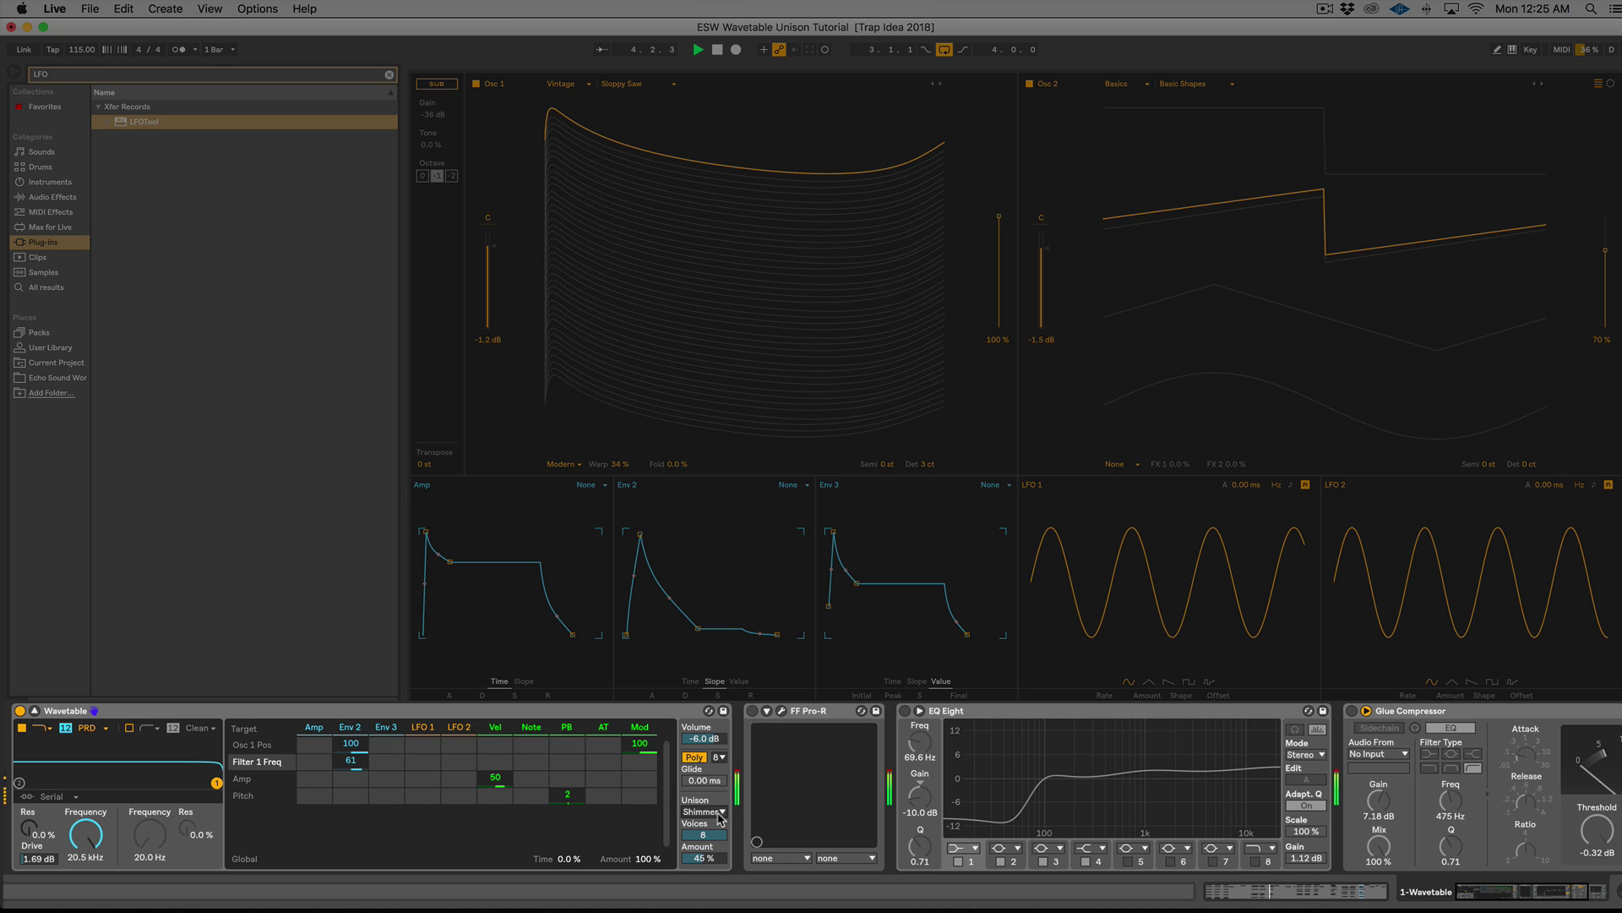
key(space)
click(722, 813)
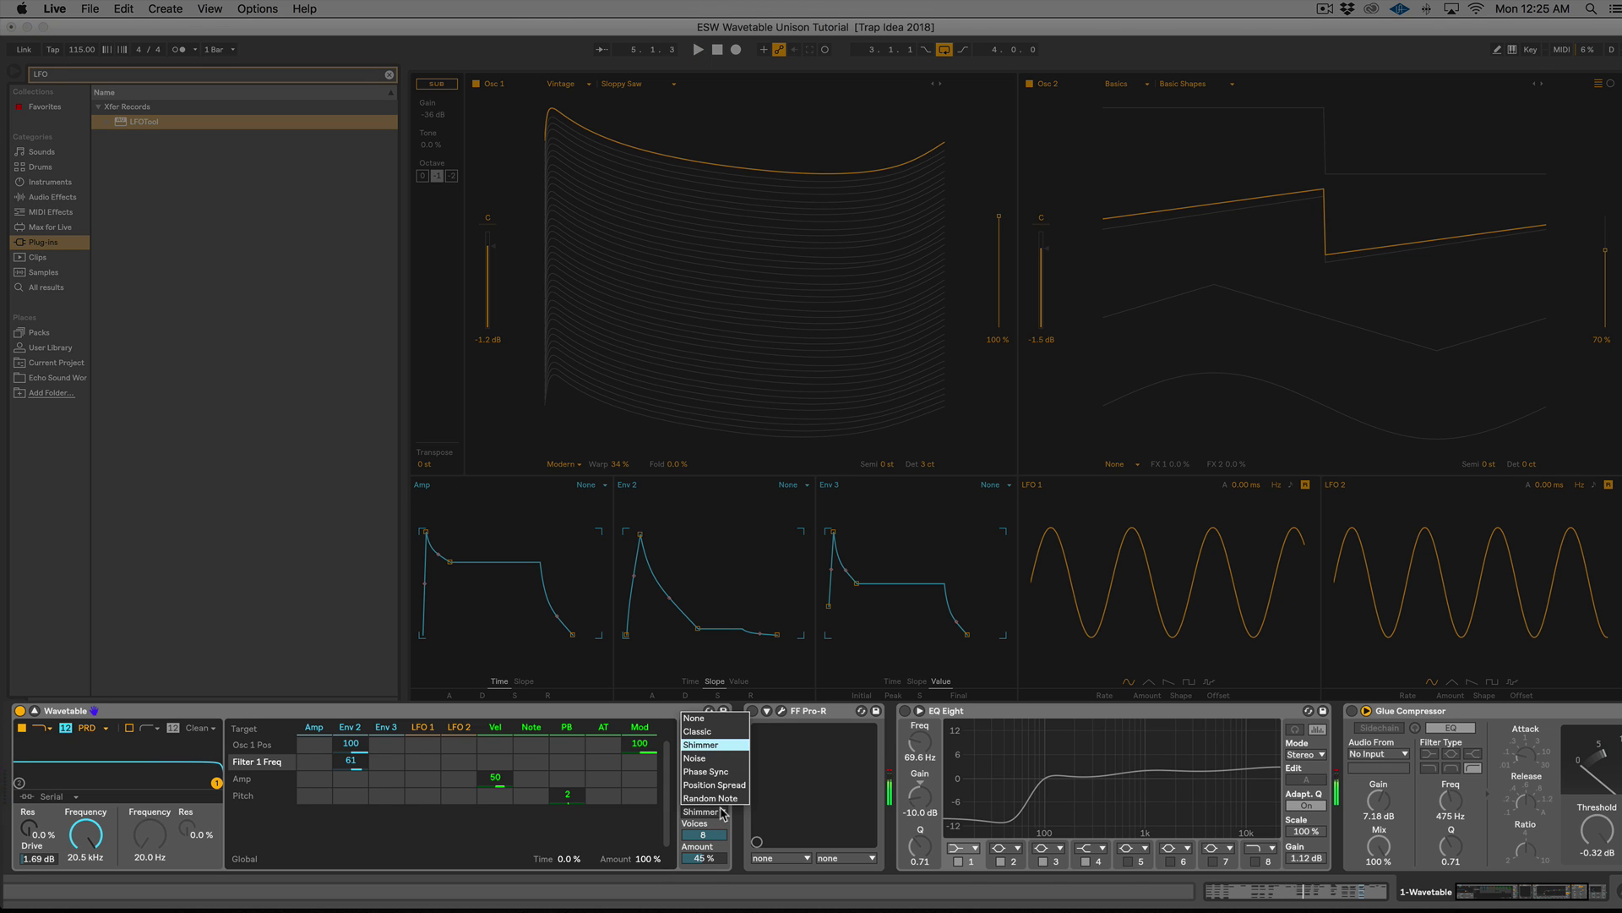
click(723, 759)
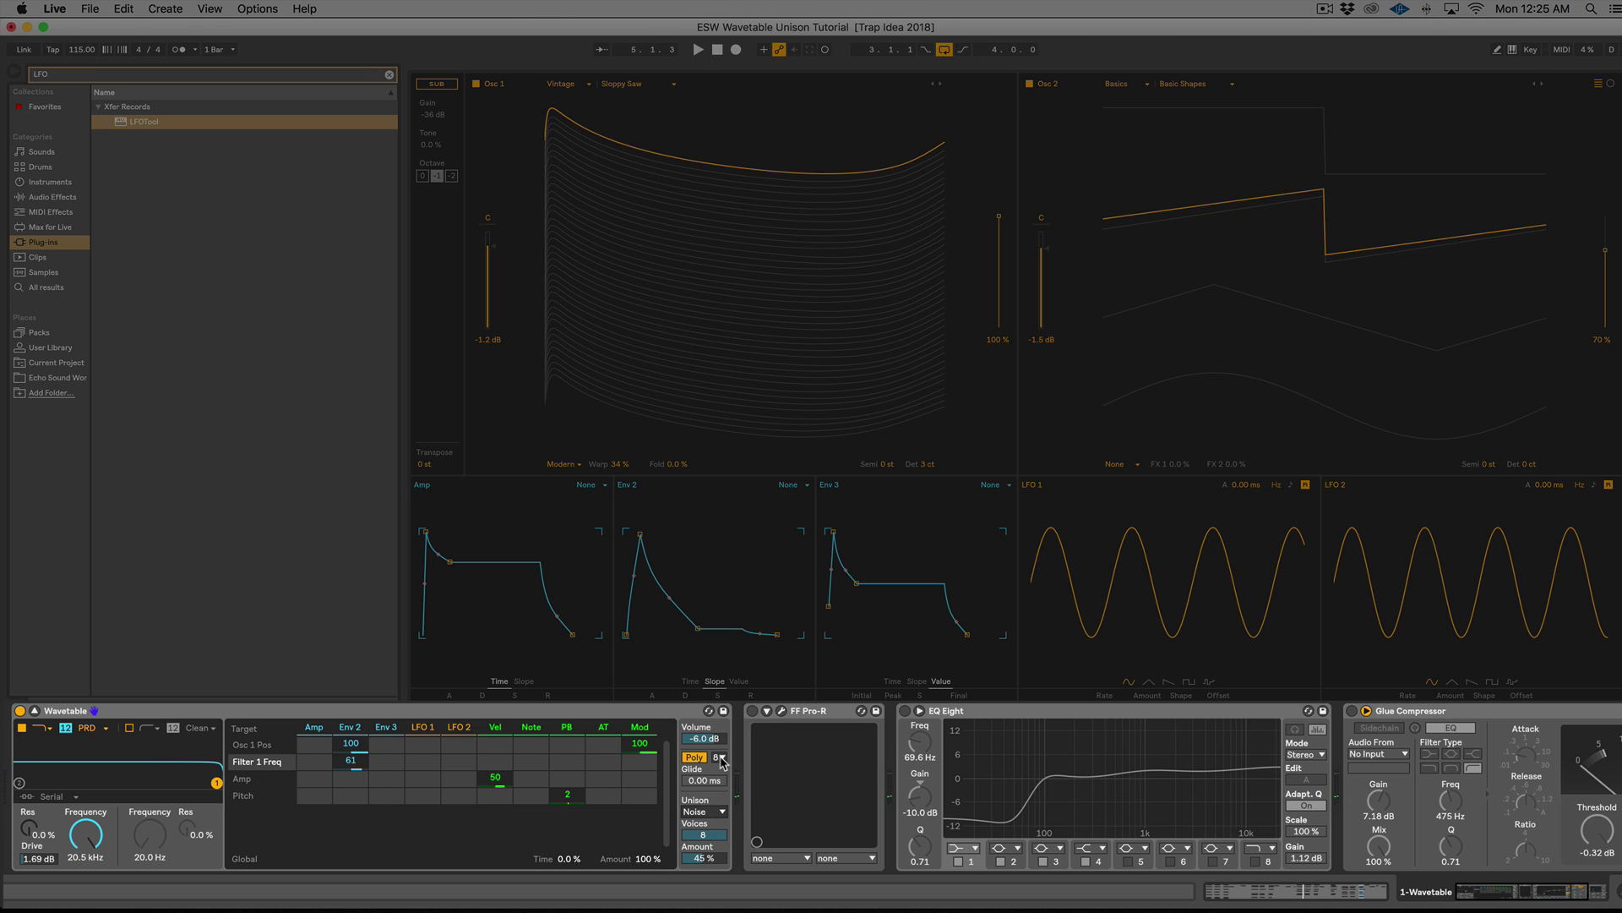
key(space)
Step: Audition Phase Sync unison while lowering the unison amount
click(718, 812)
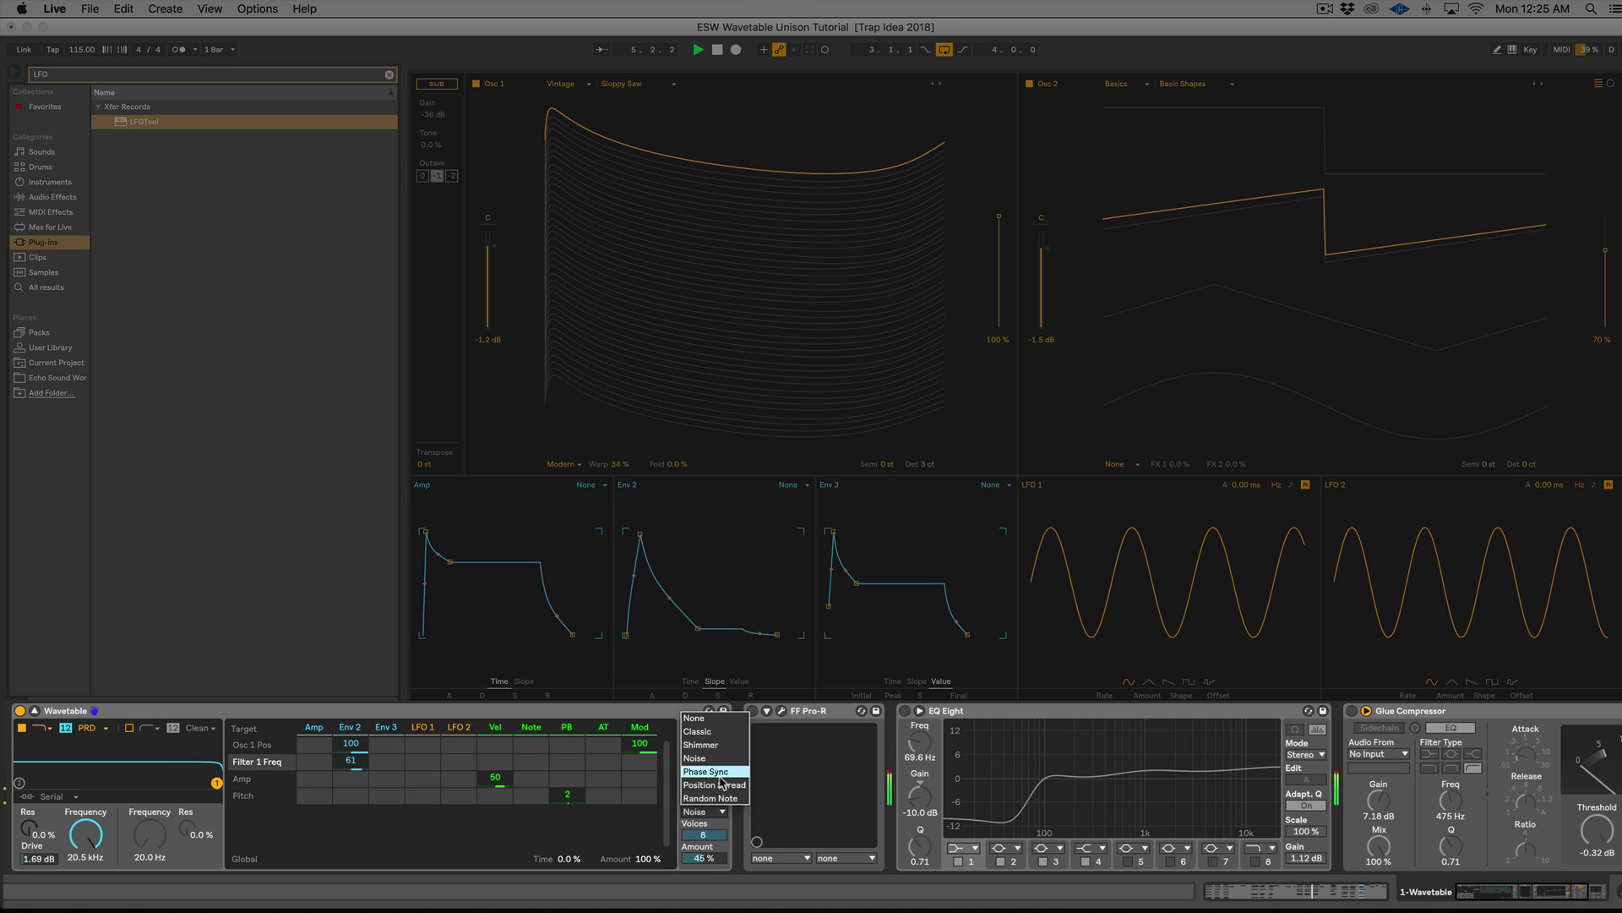
click(722, 782)
key(space)
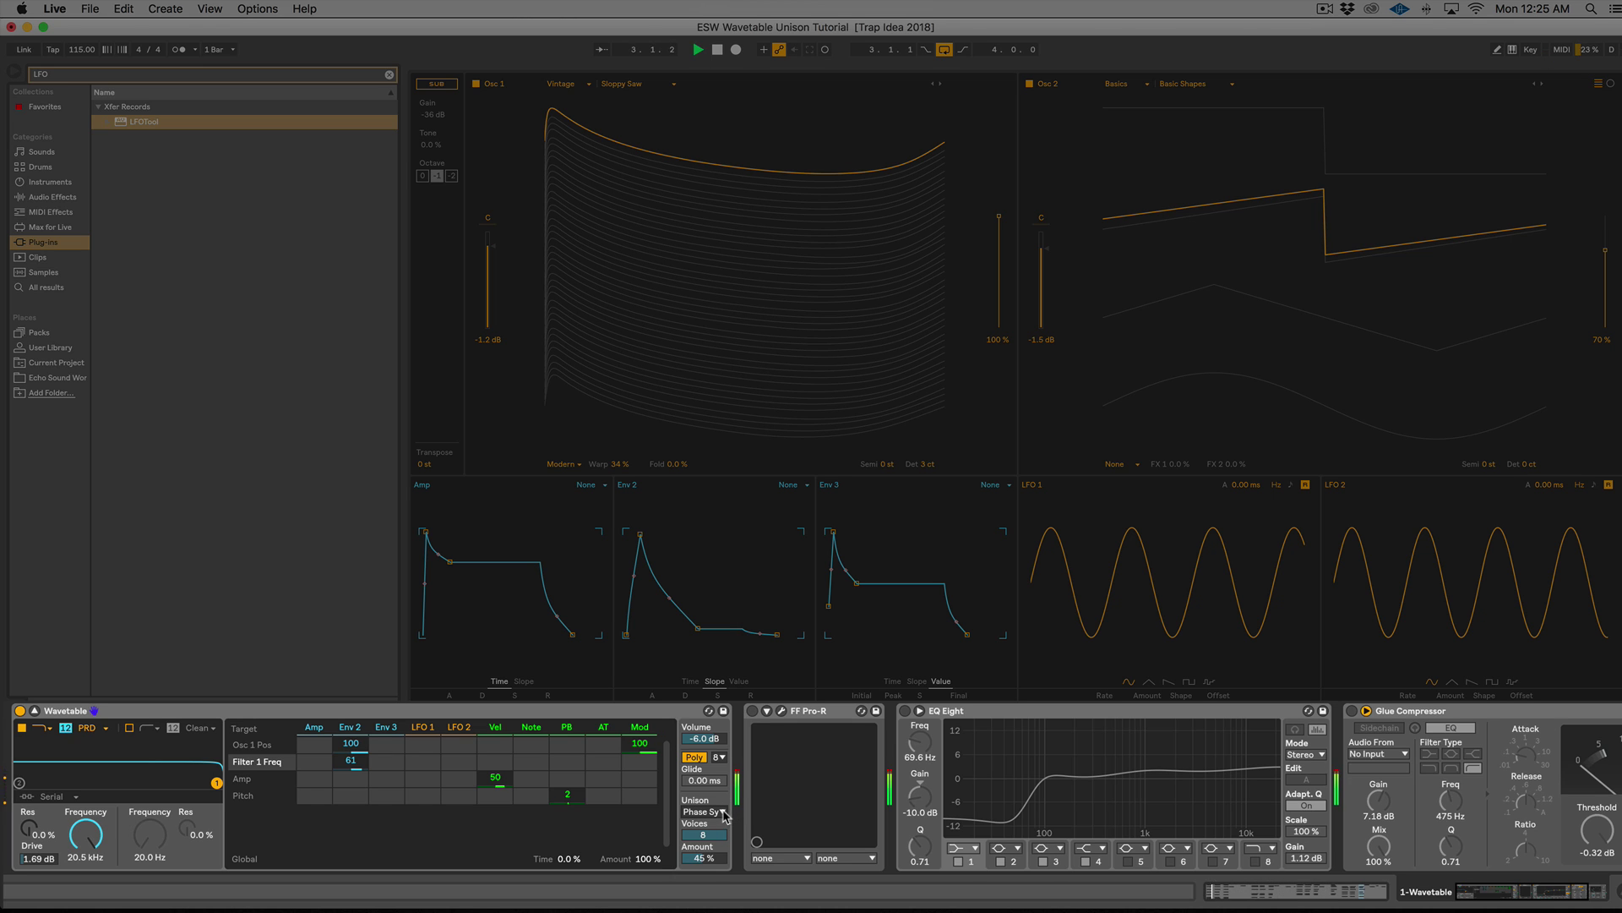
click(704, 859)
mouse_move(704, 859)
mouse_down()
mouse_move(704, 897)
mouse_move(704, 864)
mouse_up()
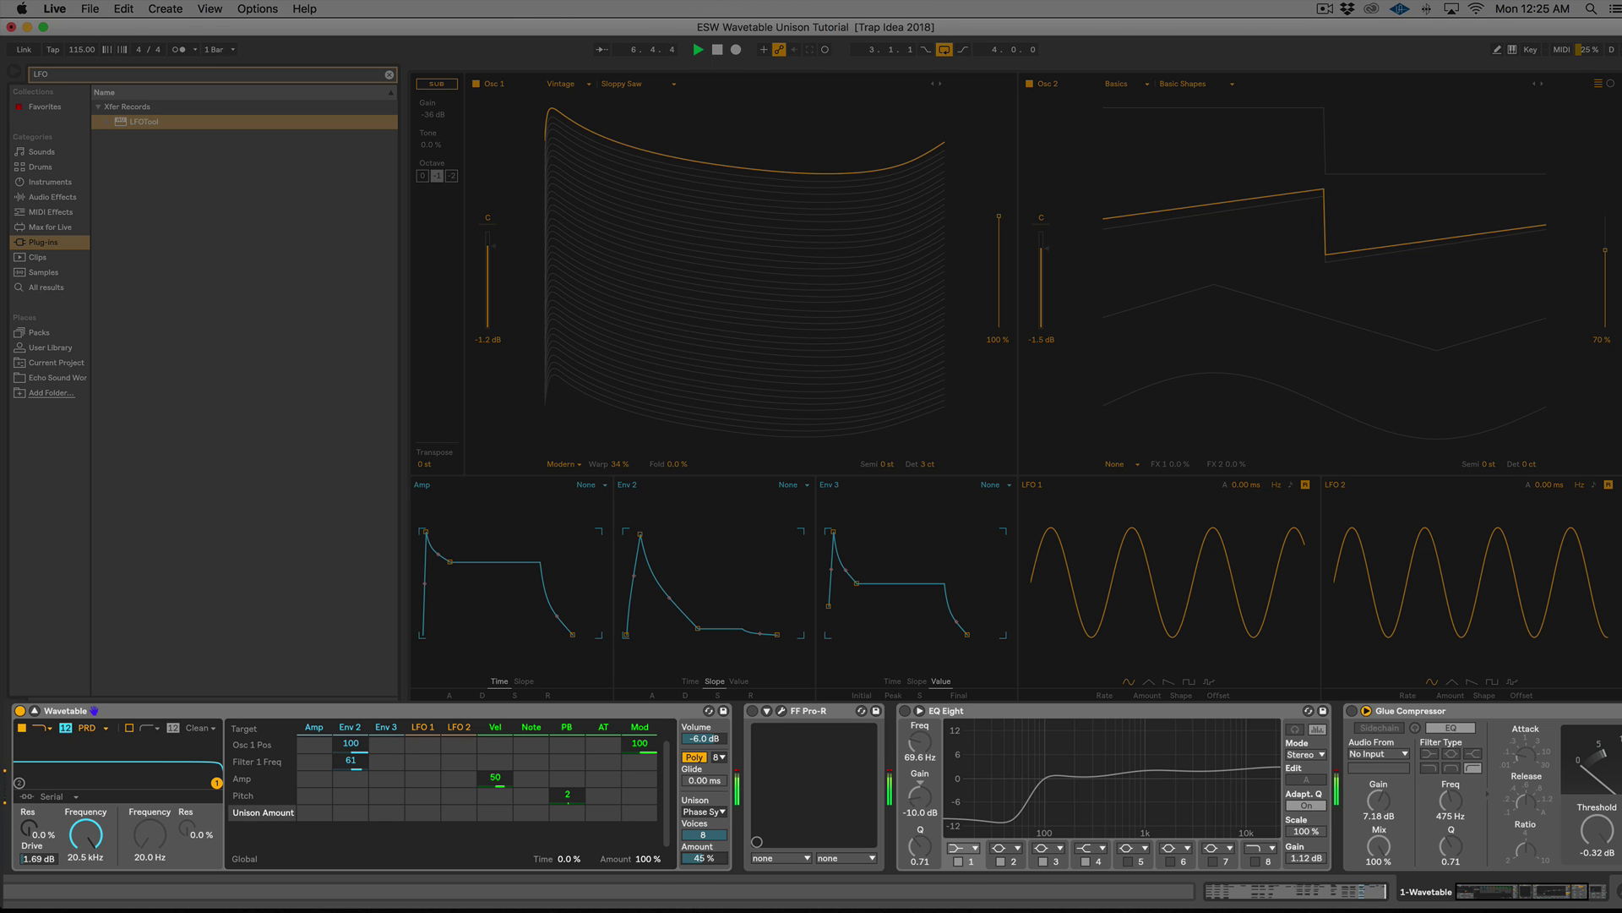
key(space)
Step: Audition Position Spread unison while sweeping the filter cutoff to 137 Hz
click(724, 811)
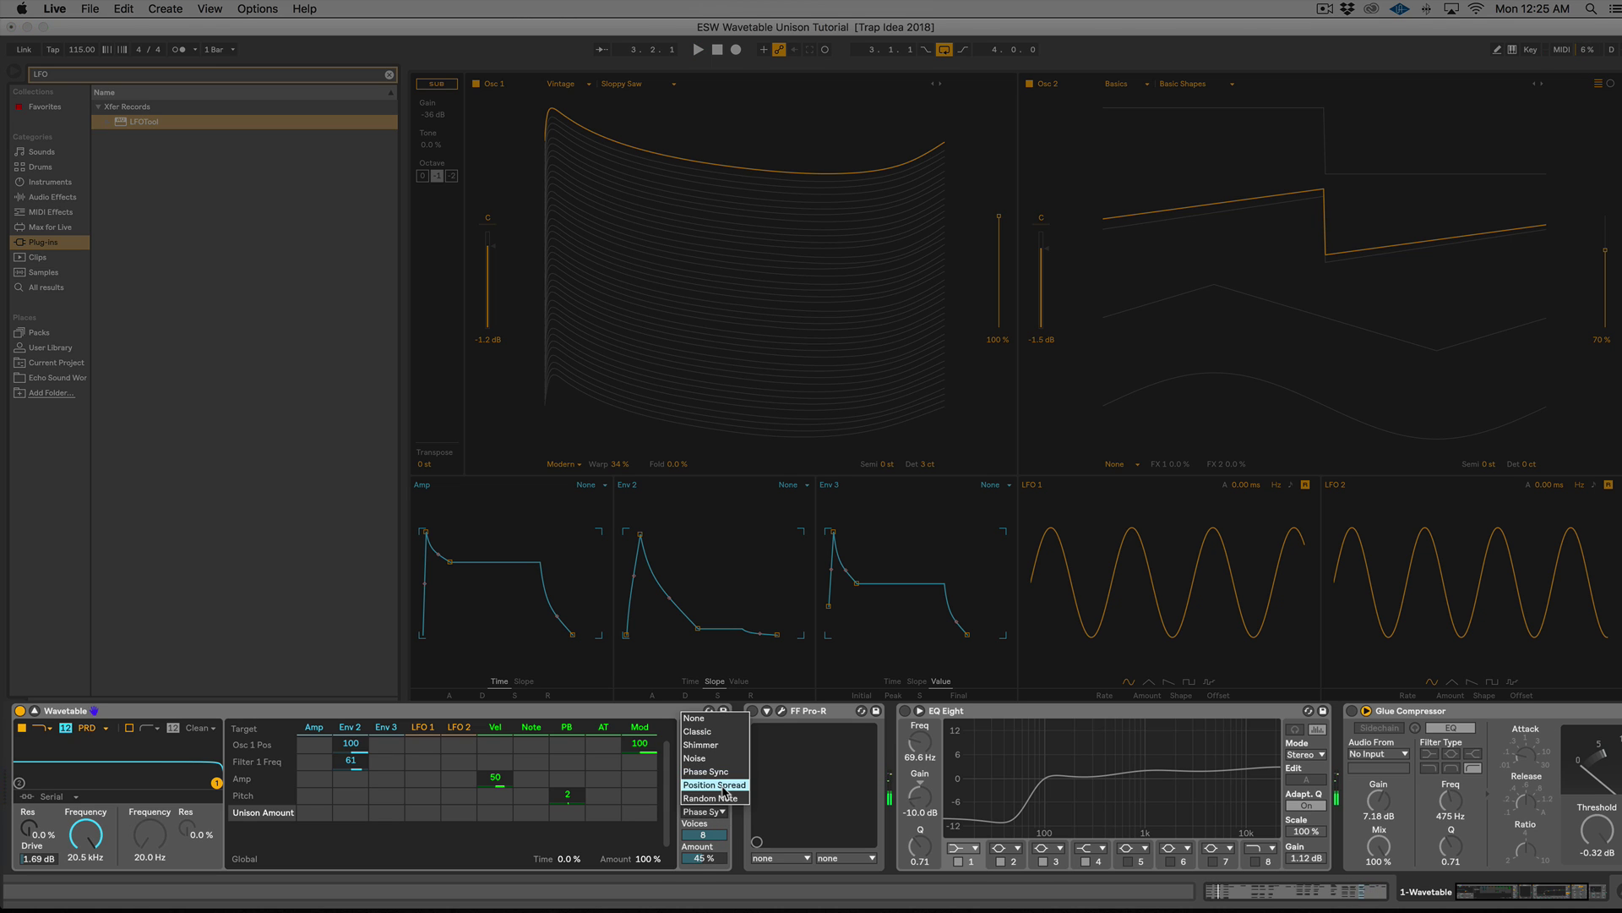
click(715, 785)
key(space)
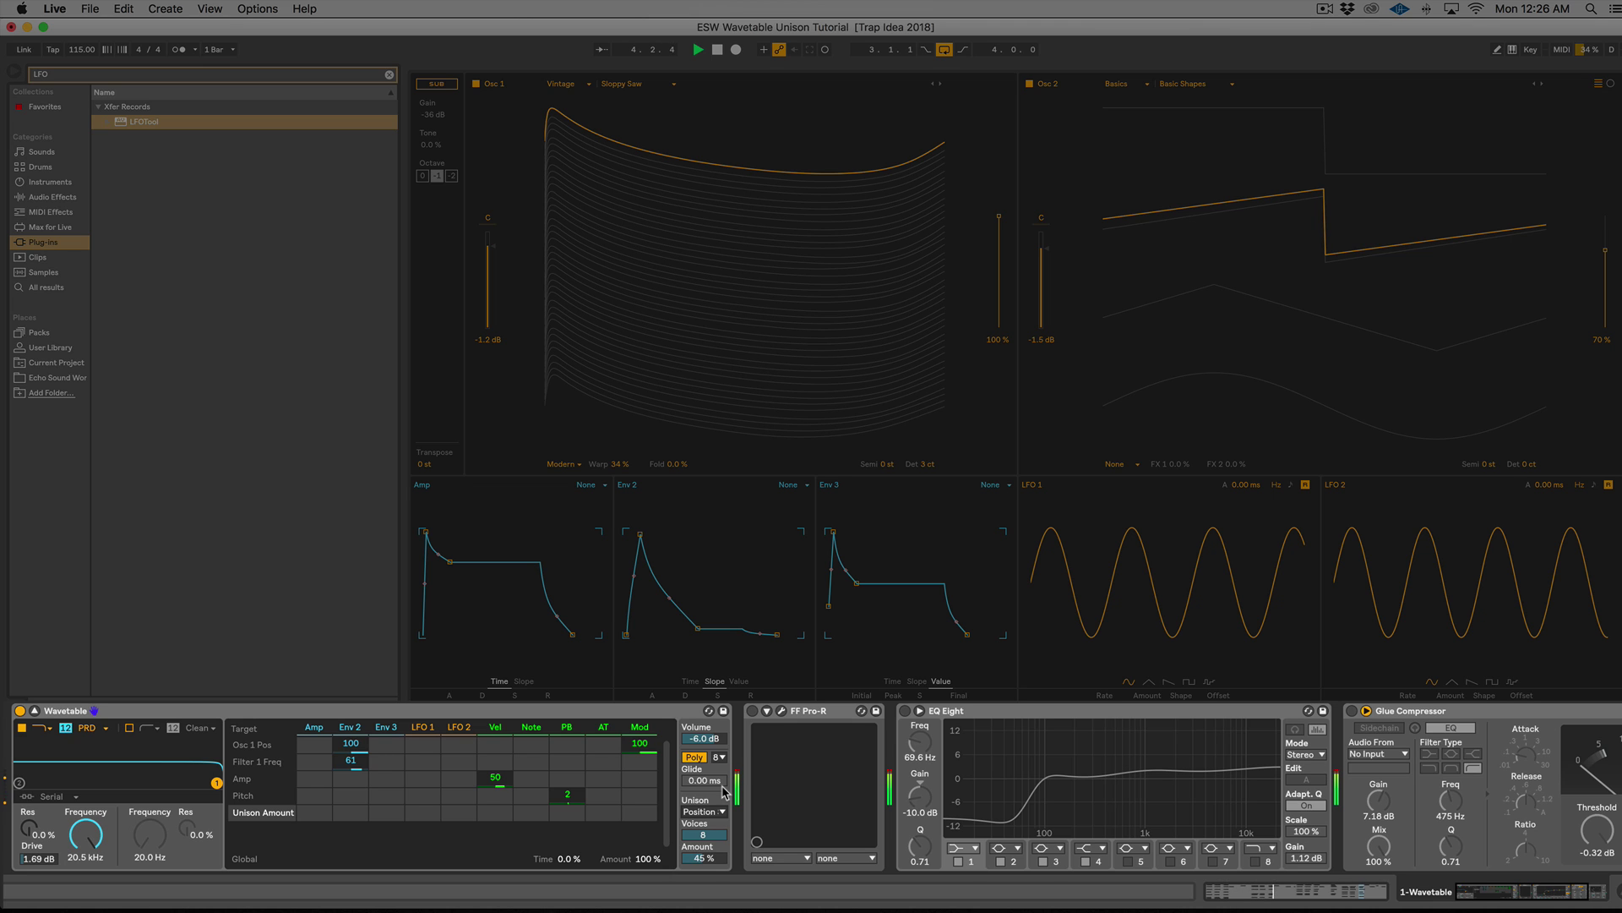
mouse_move(85, 848)
mouse_down()
mouse_move(85, 908)
mouse_move(85, 837)
mouse_up()
key(space)
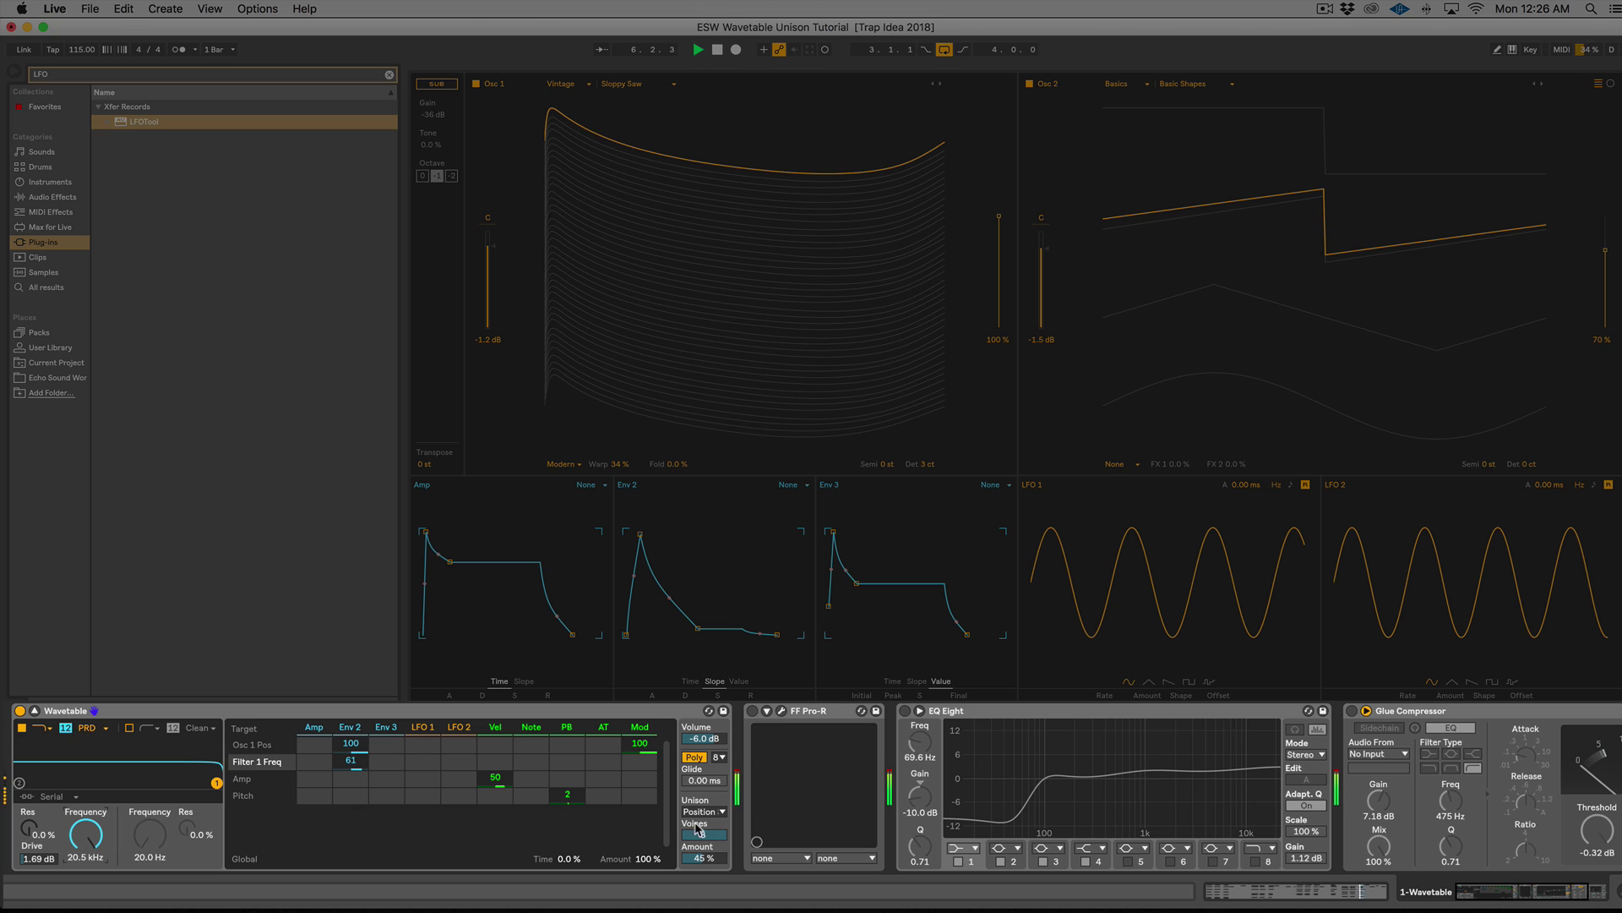
Step: Switch unison to Random Note and play the loop to hear it
click(701, 810)
click(700, 799)
key(space)
key(space)
Step: Return the unison mode to Classic, then reopen the unison mode list
click(701, 808)
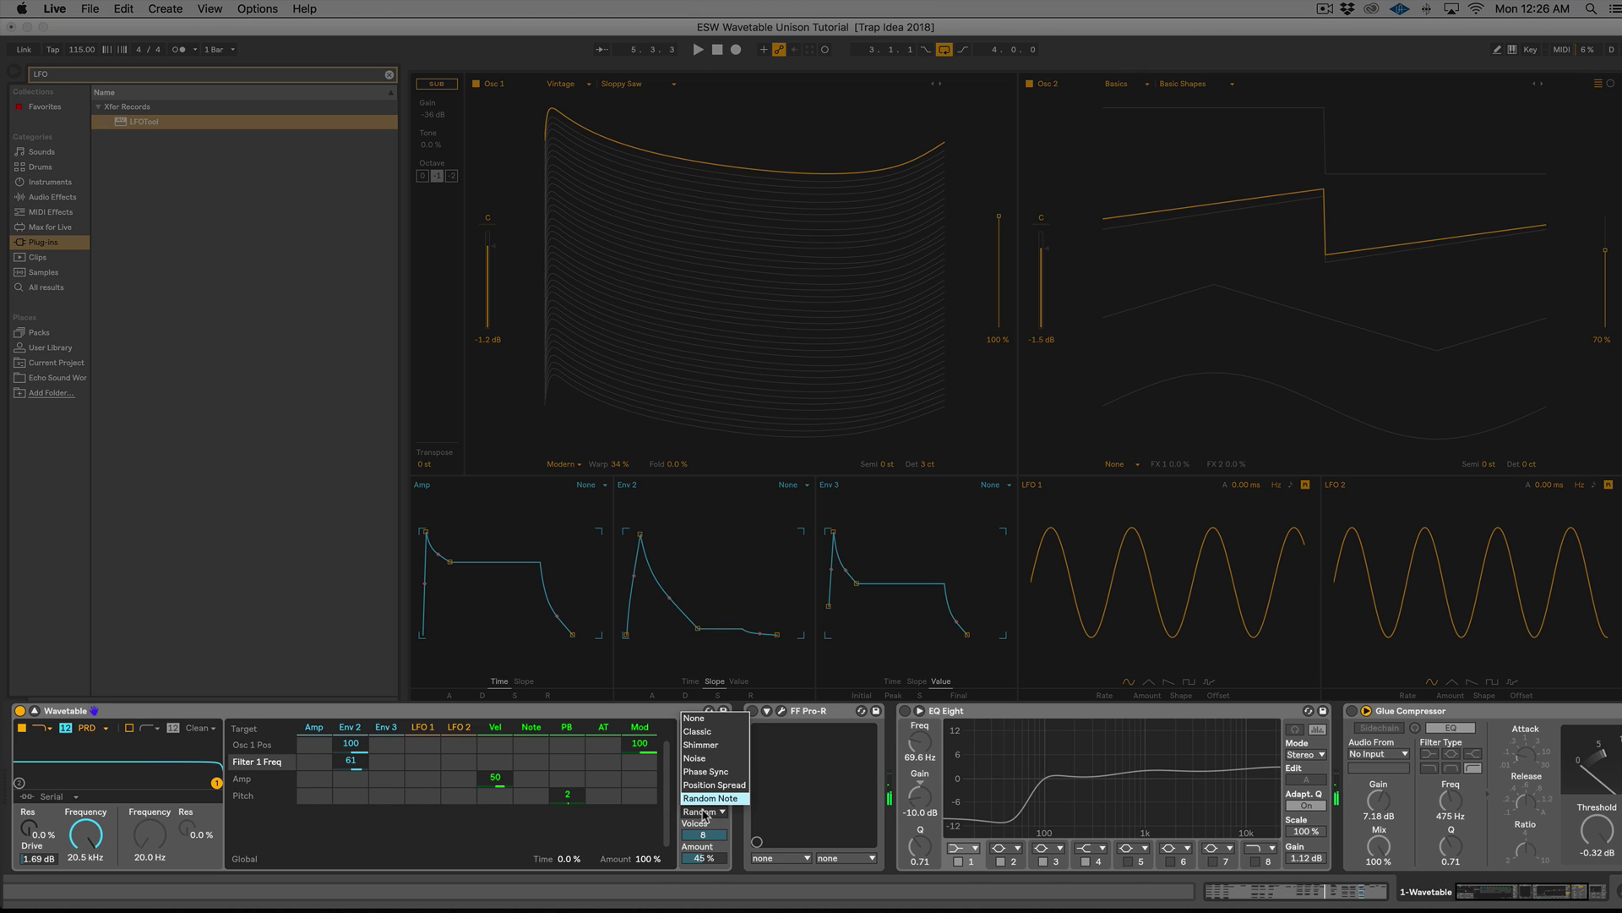
click(698, 731)
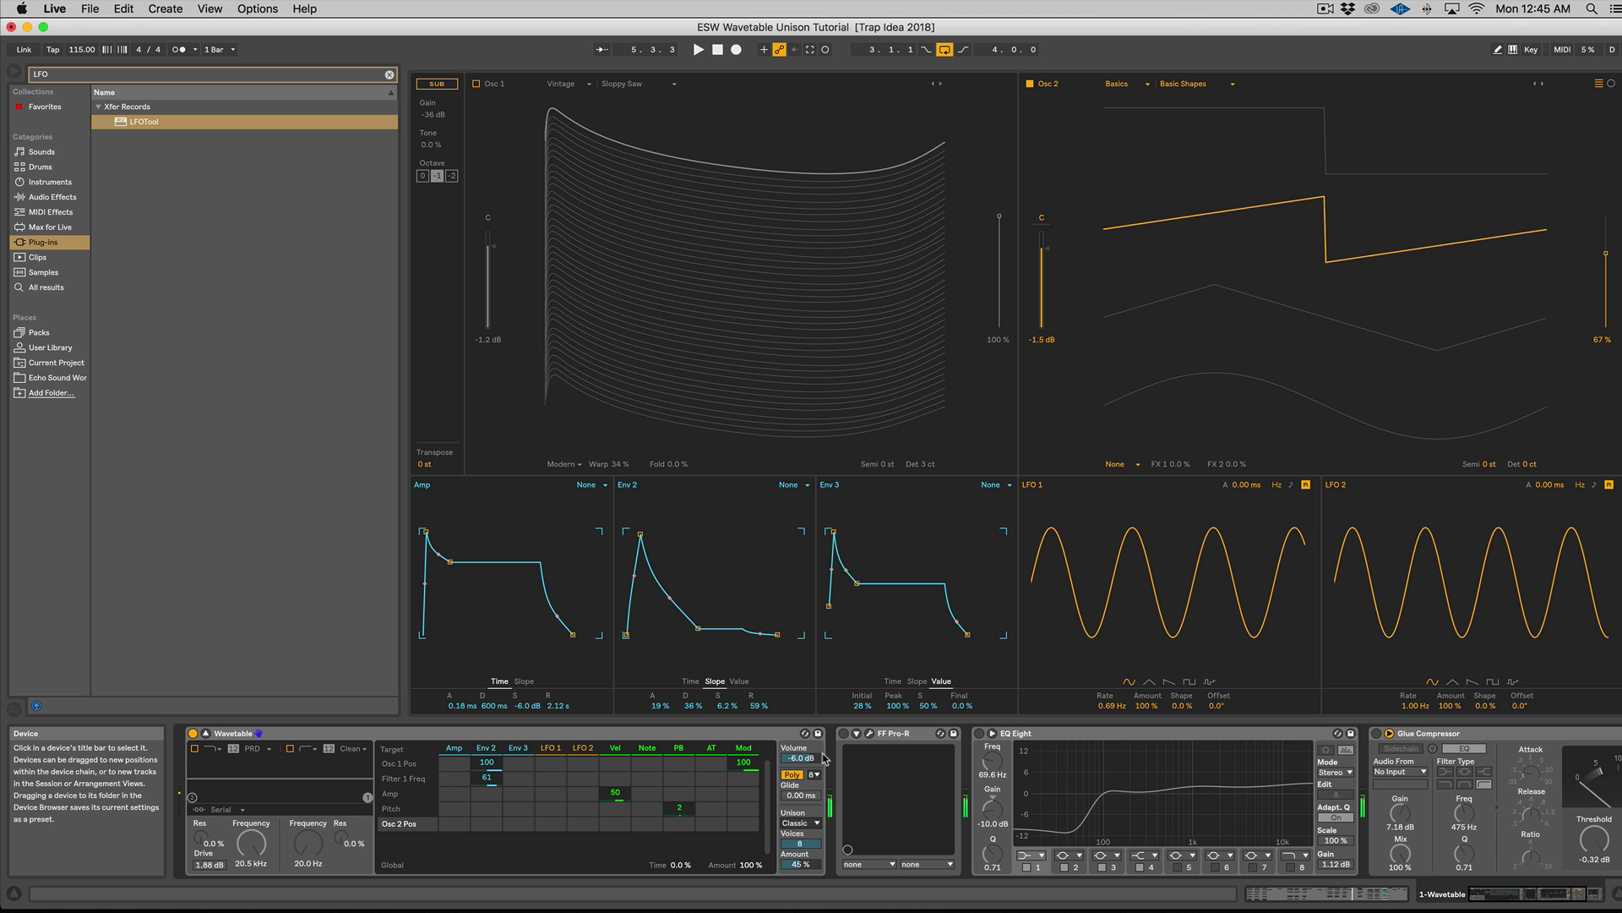
click(797, 822)
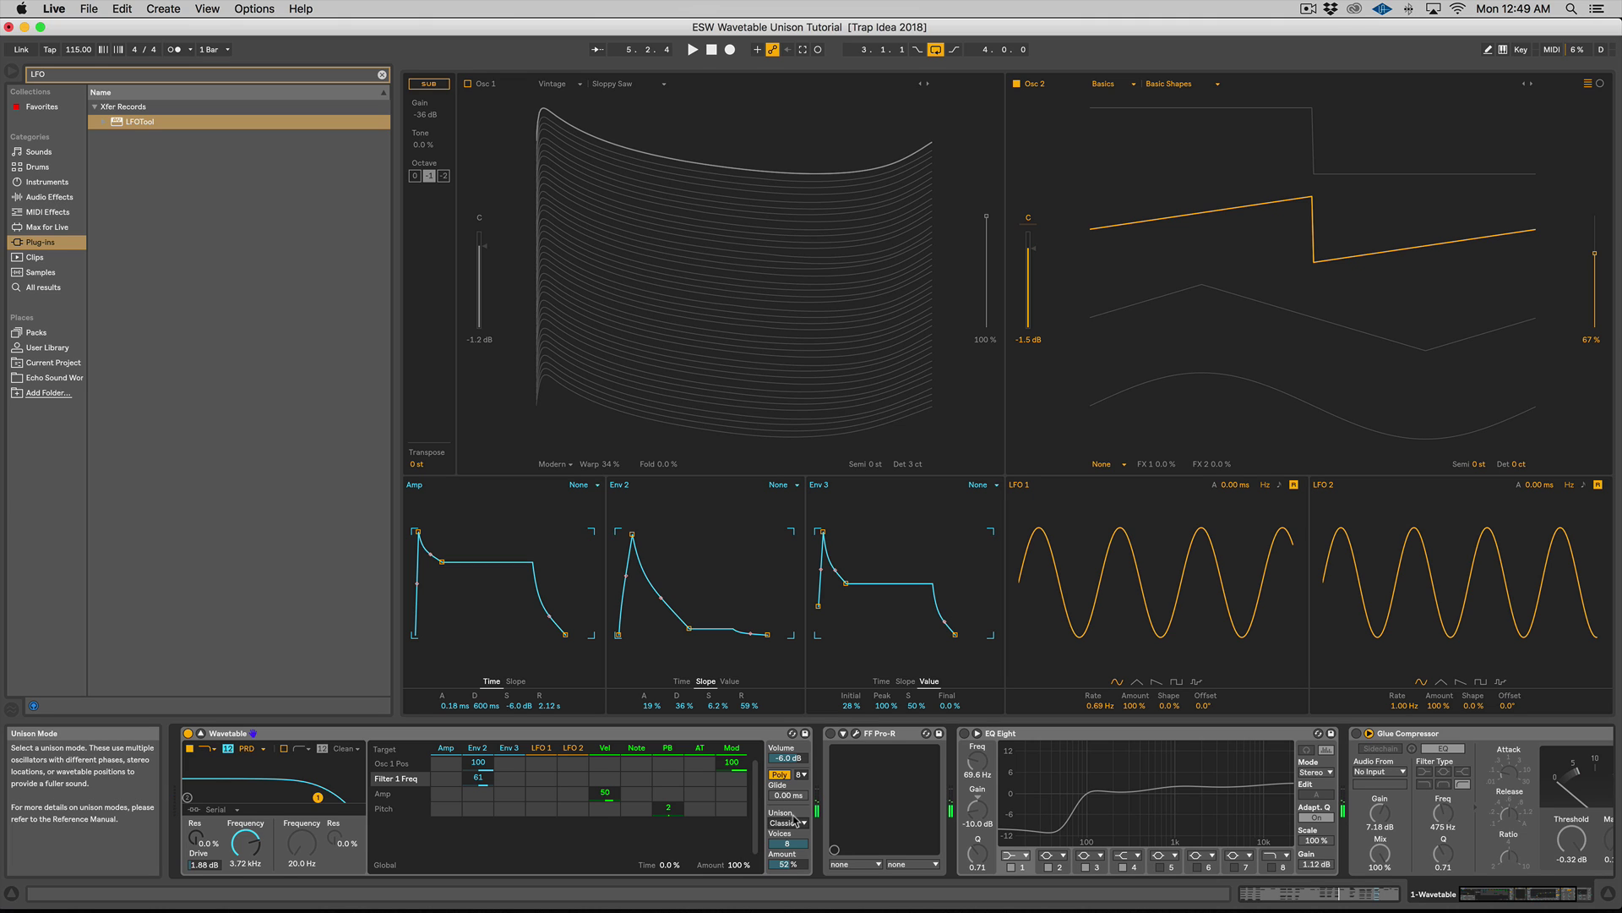
Step: Choose Shimmer from the lead's Unison mode chooser
click(799, 823)
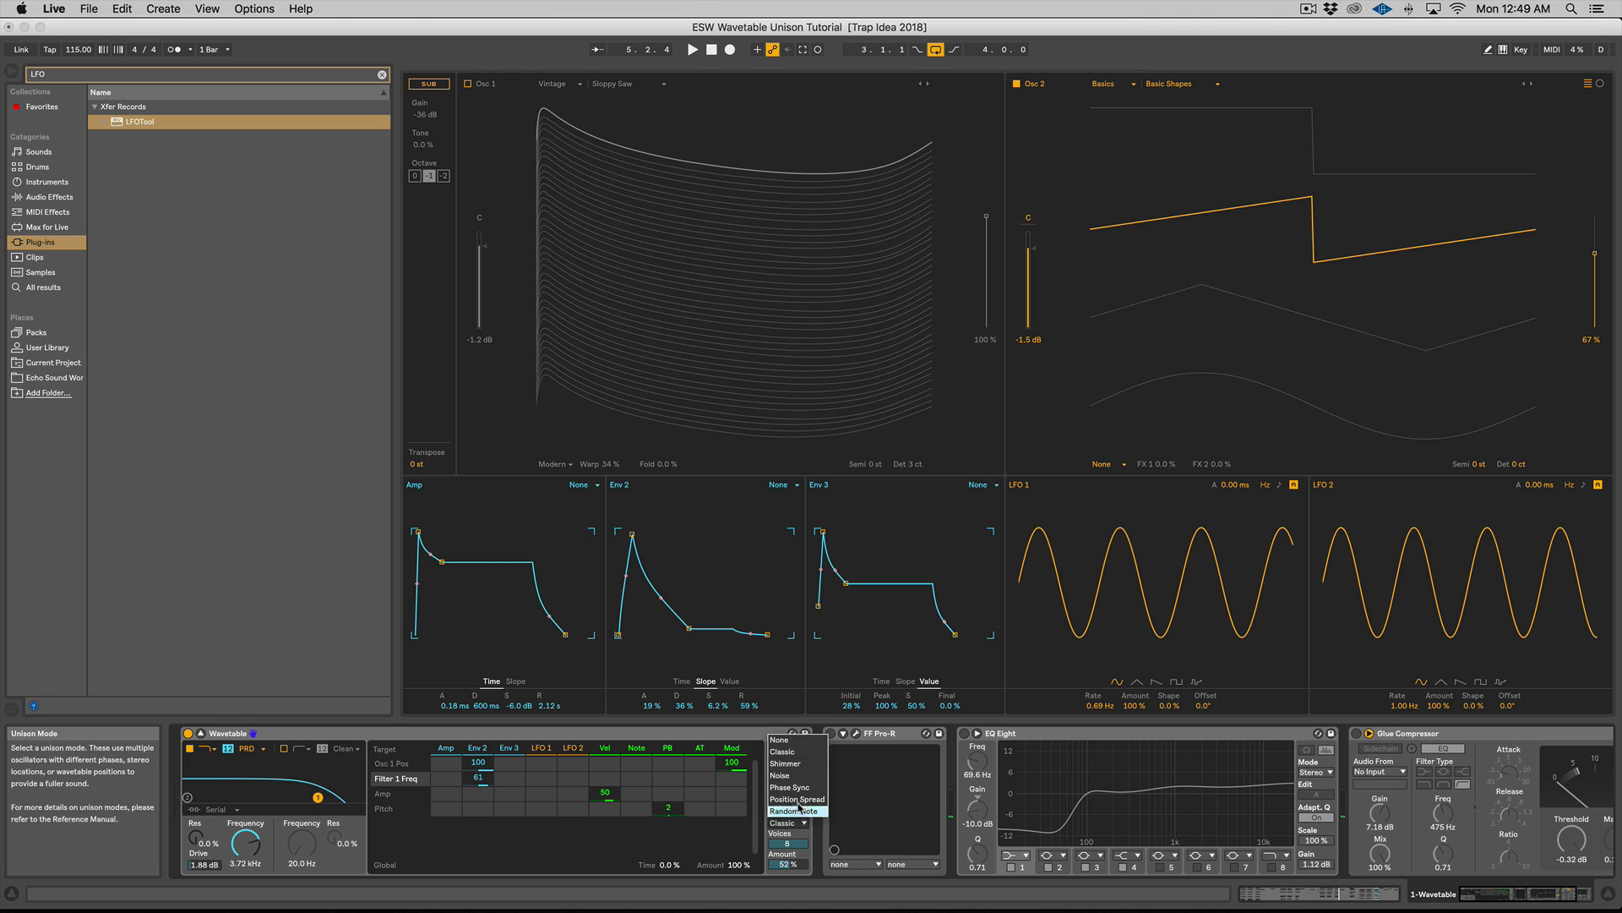
click(799, 763)
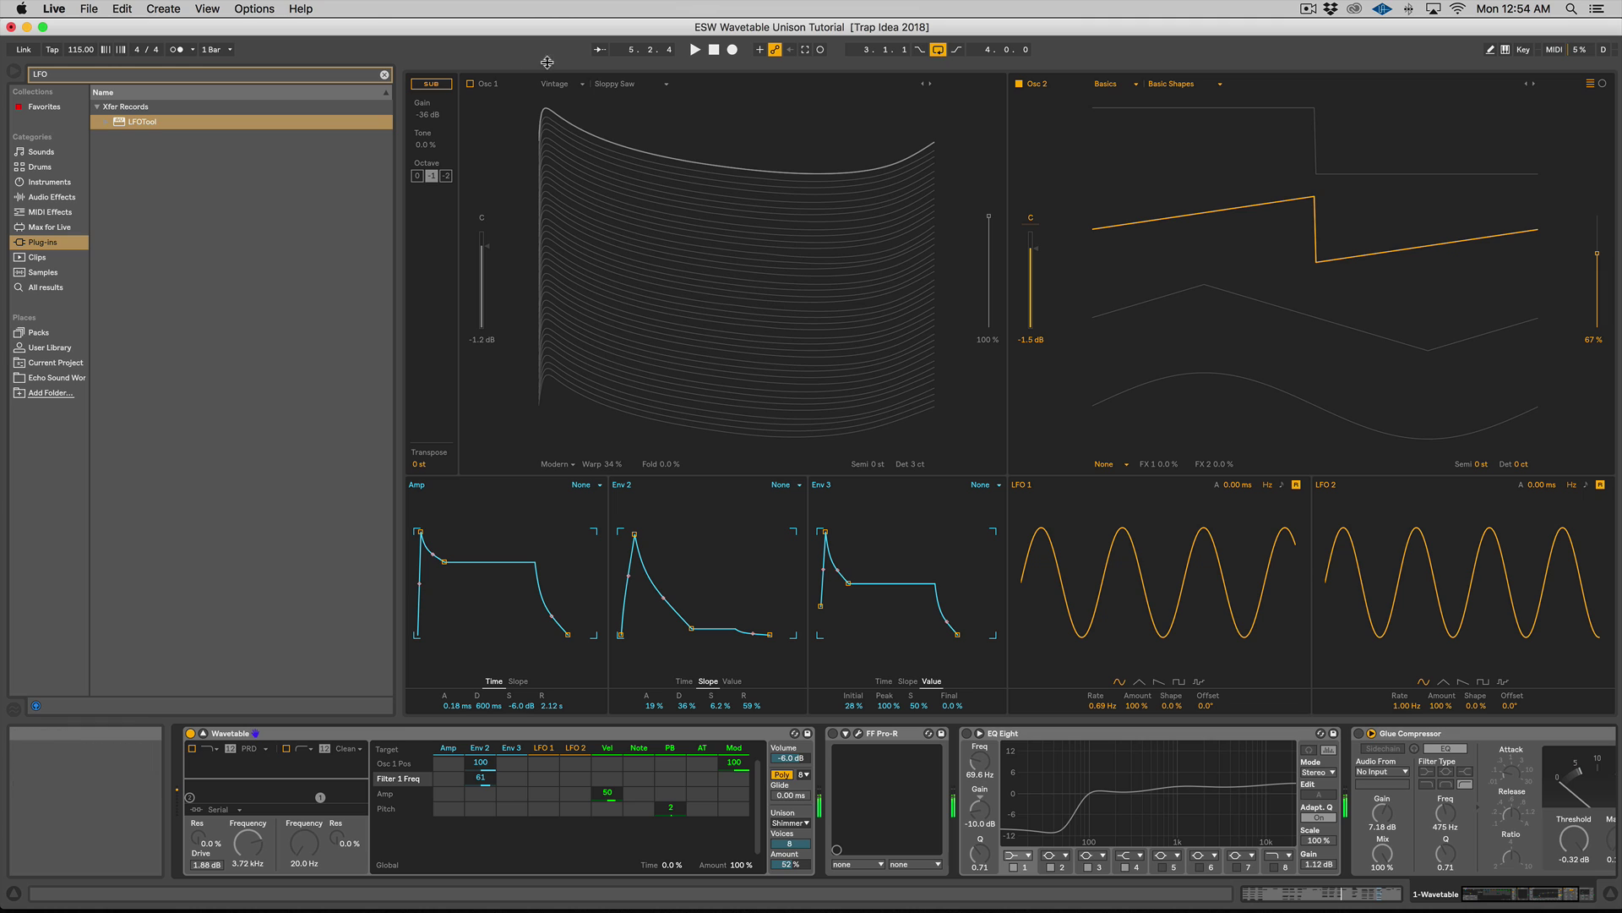
Step: Cycle unison through Classic and Shimmer, finally leaving it on Noise
click(804, 823)
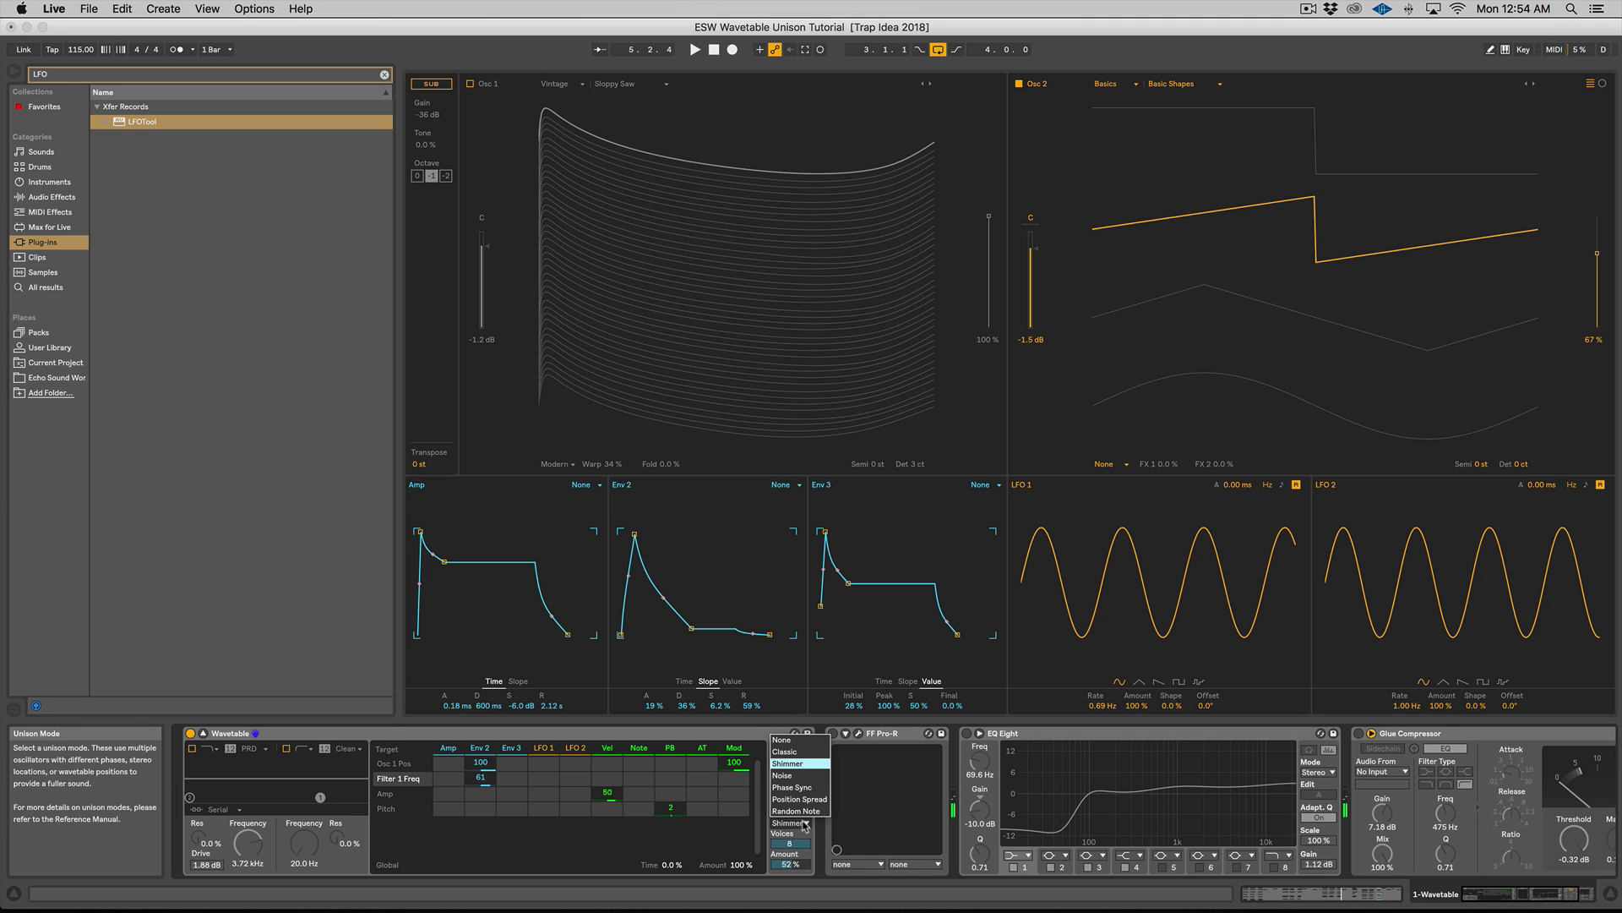
click(799, 752)
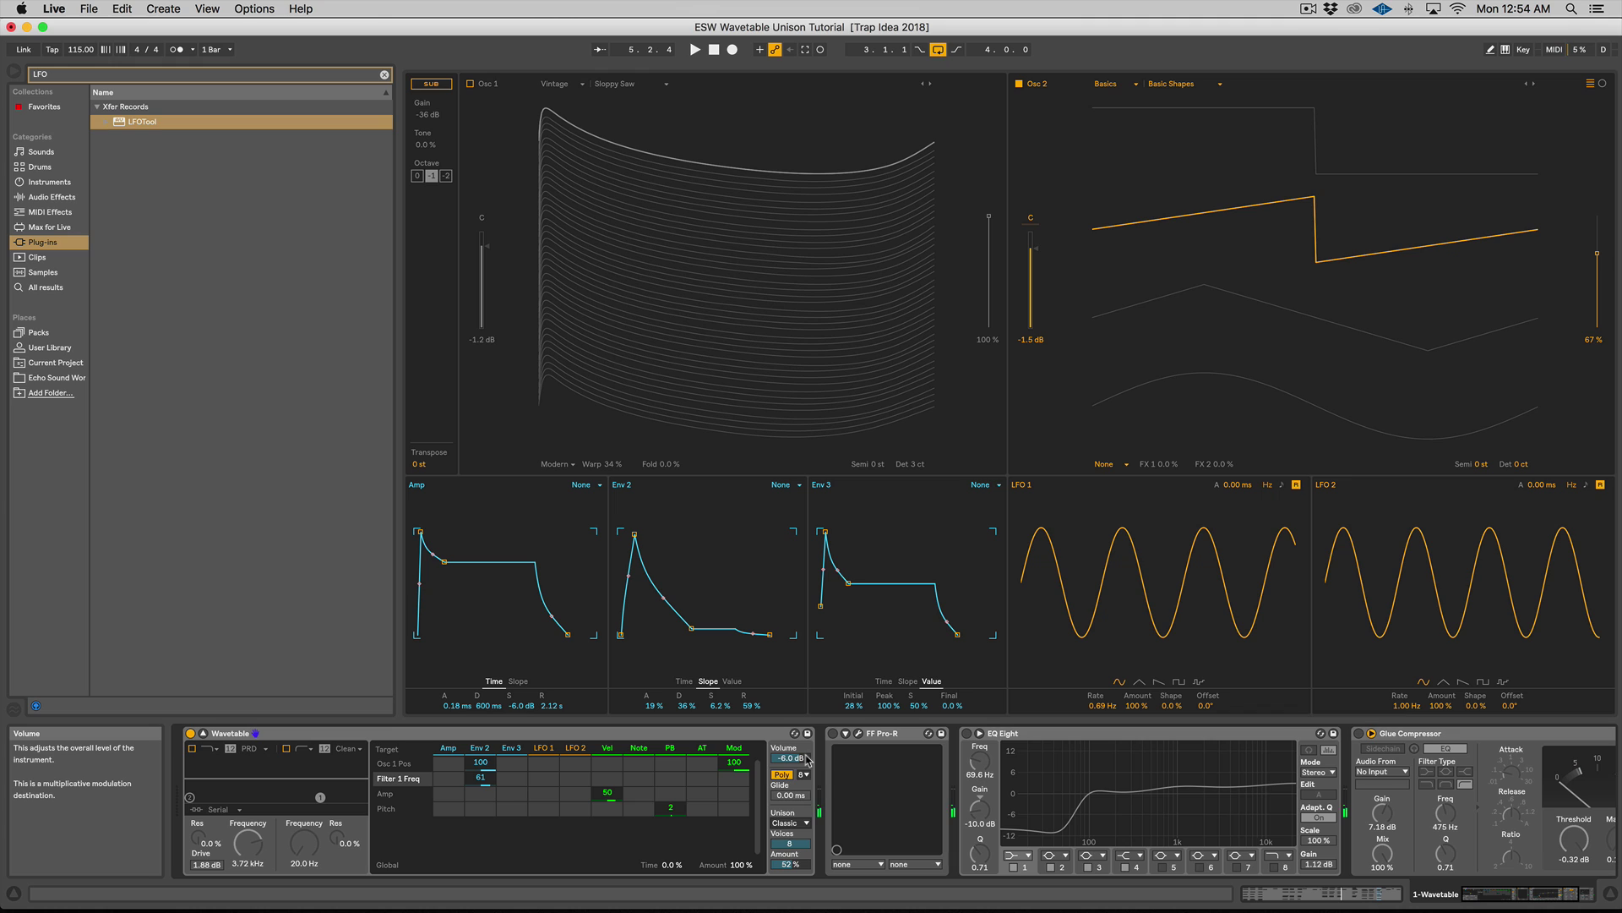
click(799, 821)
click(791, 767)
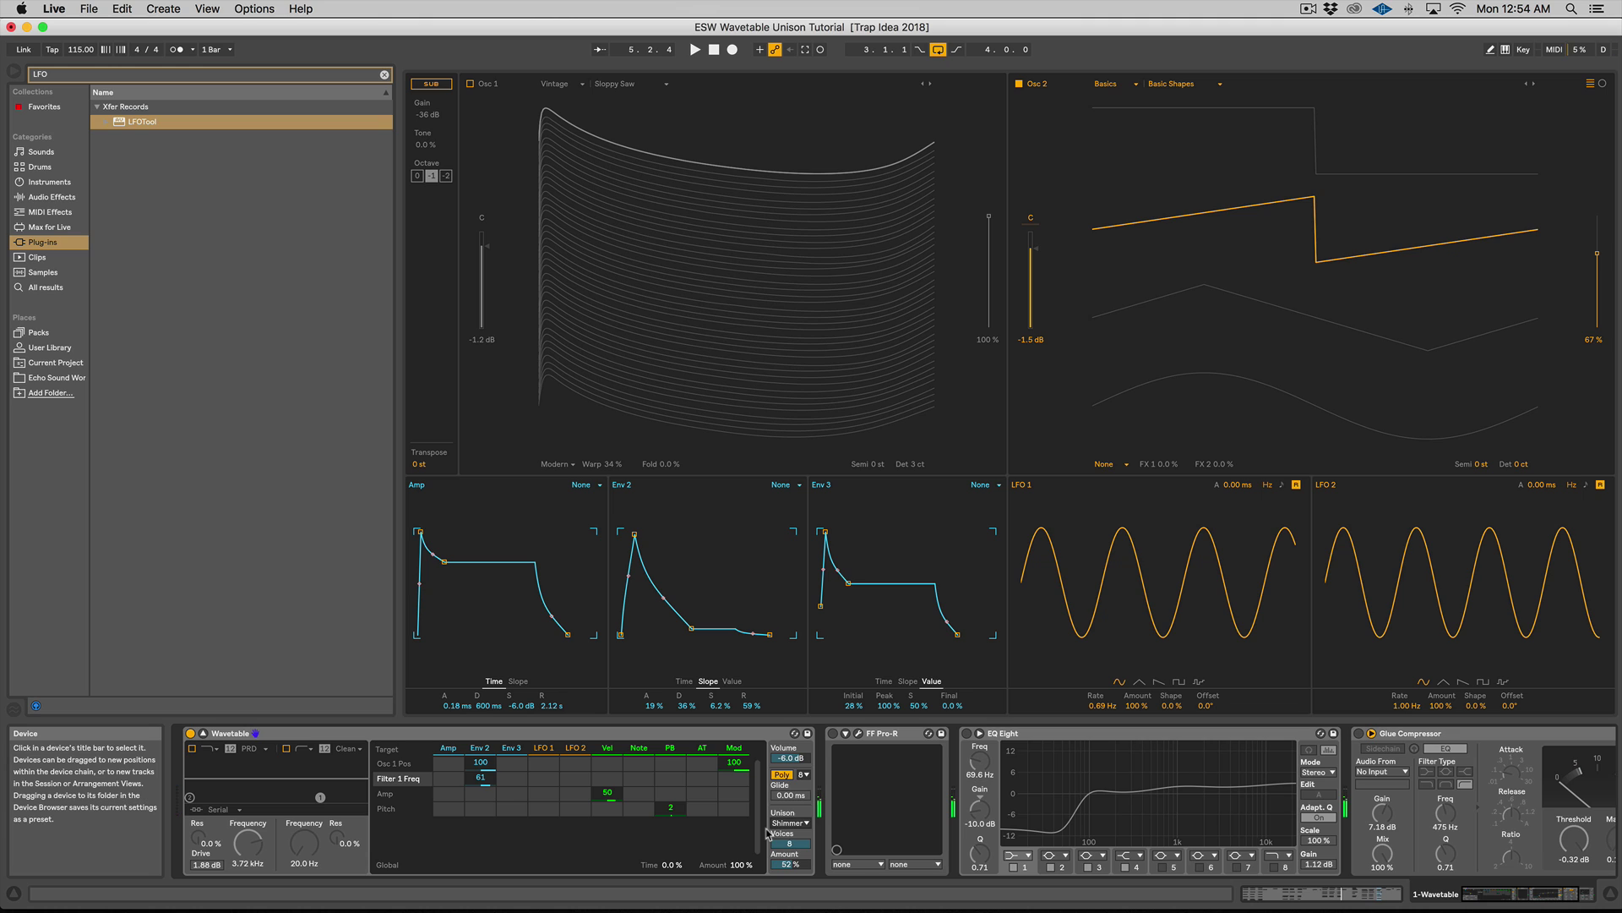
click(792, 822)
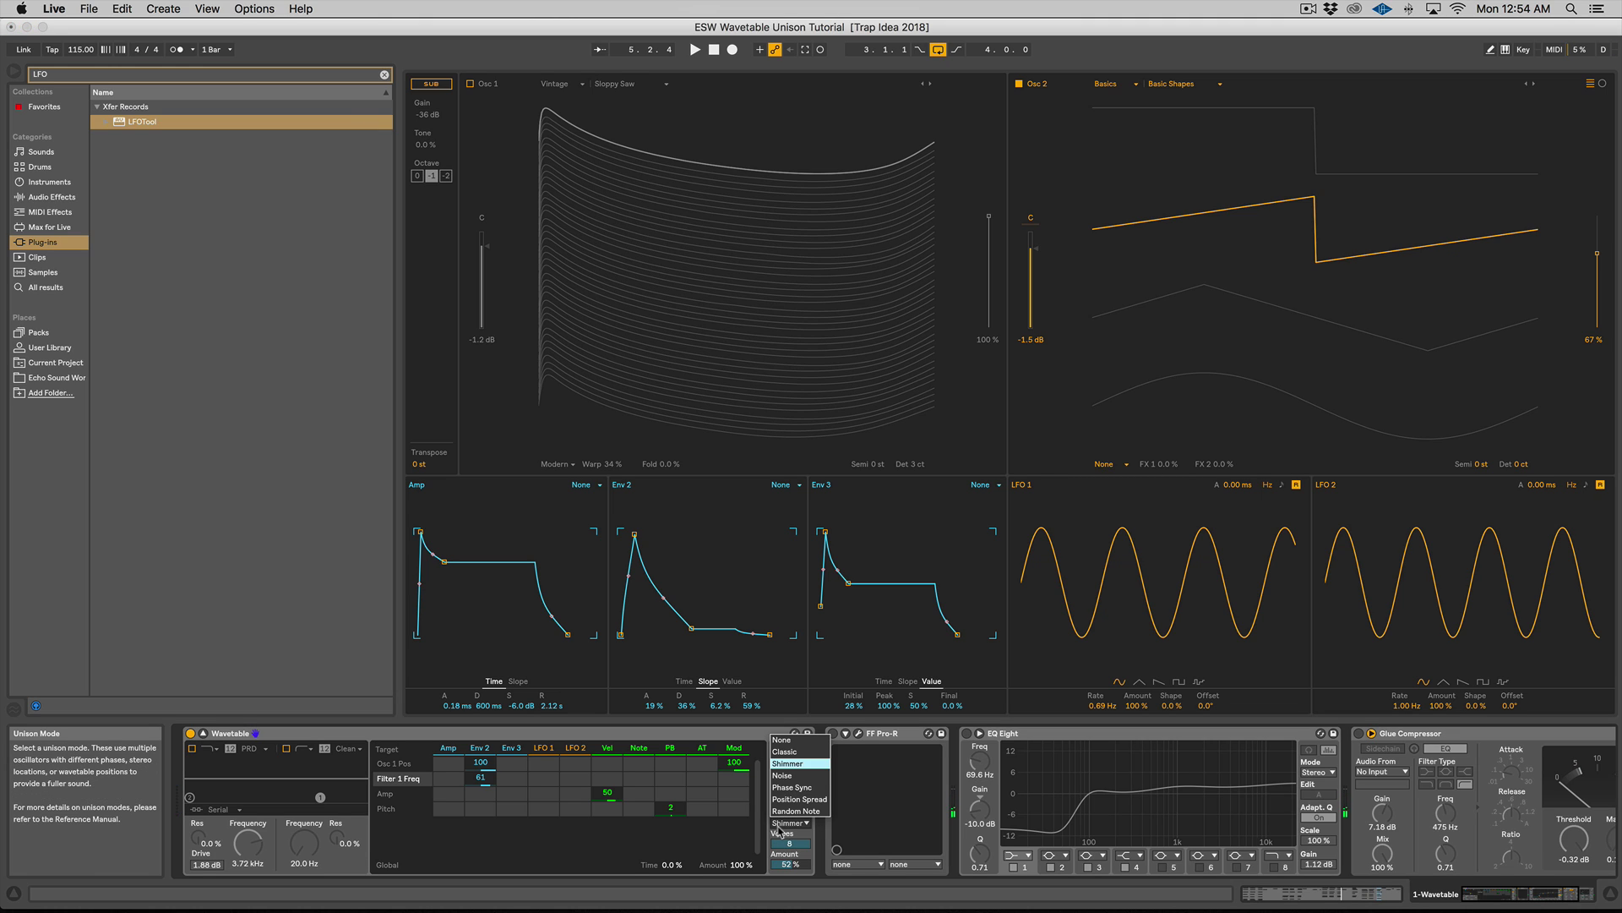
click(806, 775)
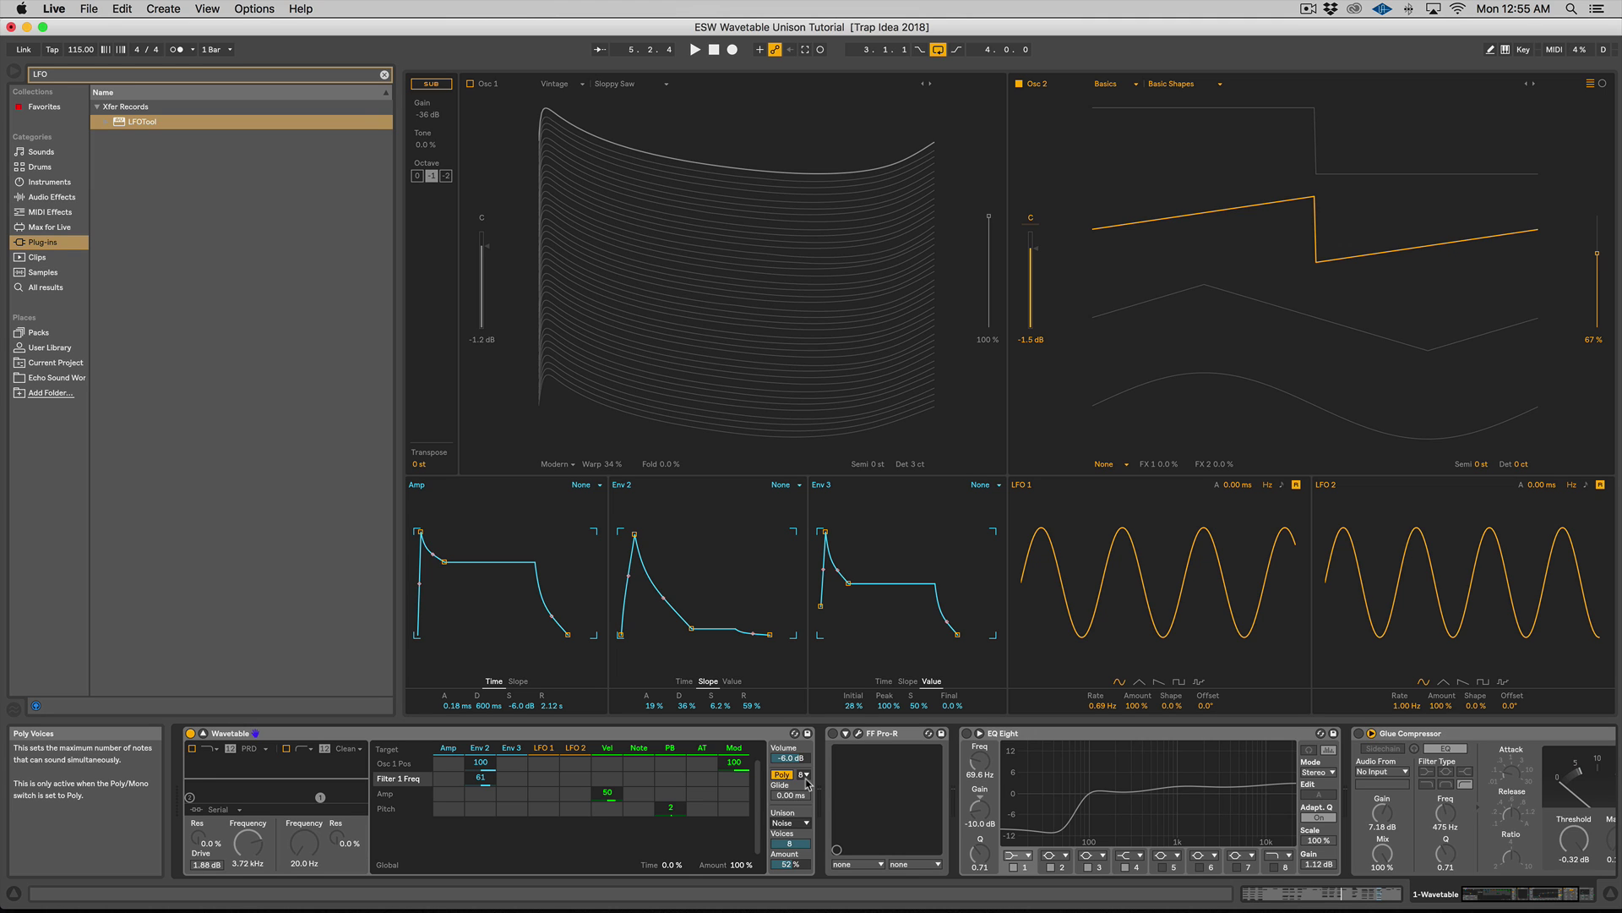
Step: While the loop plays, switch the filter on, lower its cutoff, switch it off, then choose Phase Sync unison
key(space)
click(192, 748)
mouse_move(247, 842)
mouse_down()
mouse_move(247, 879)
mouse_move(247, 824)
mouse_up()
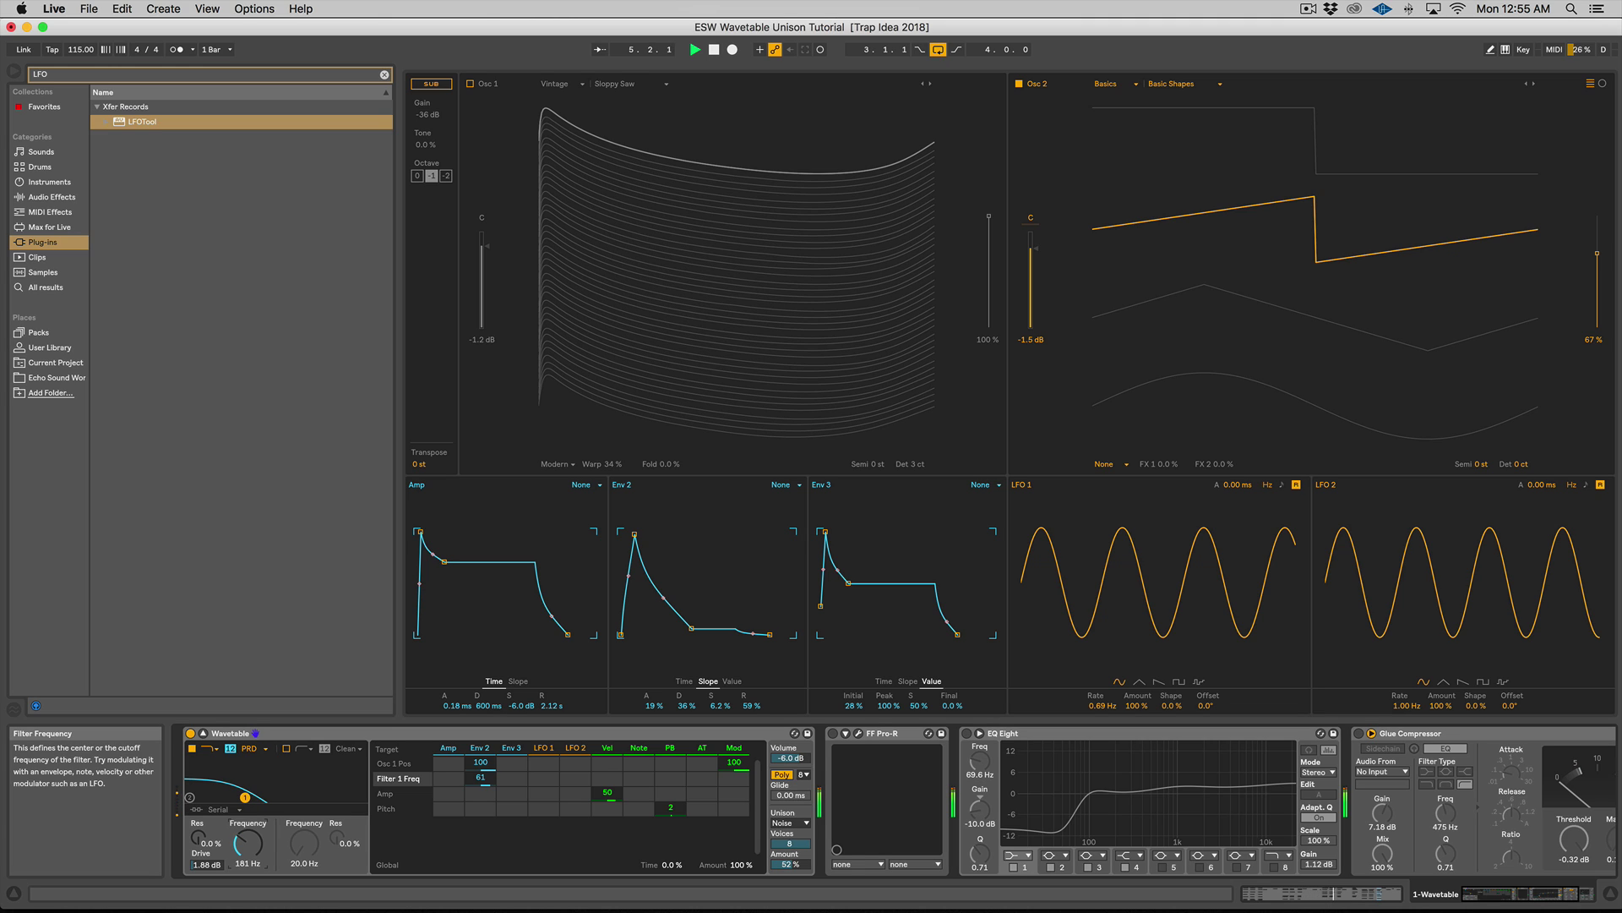
click(194, 749)
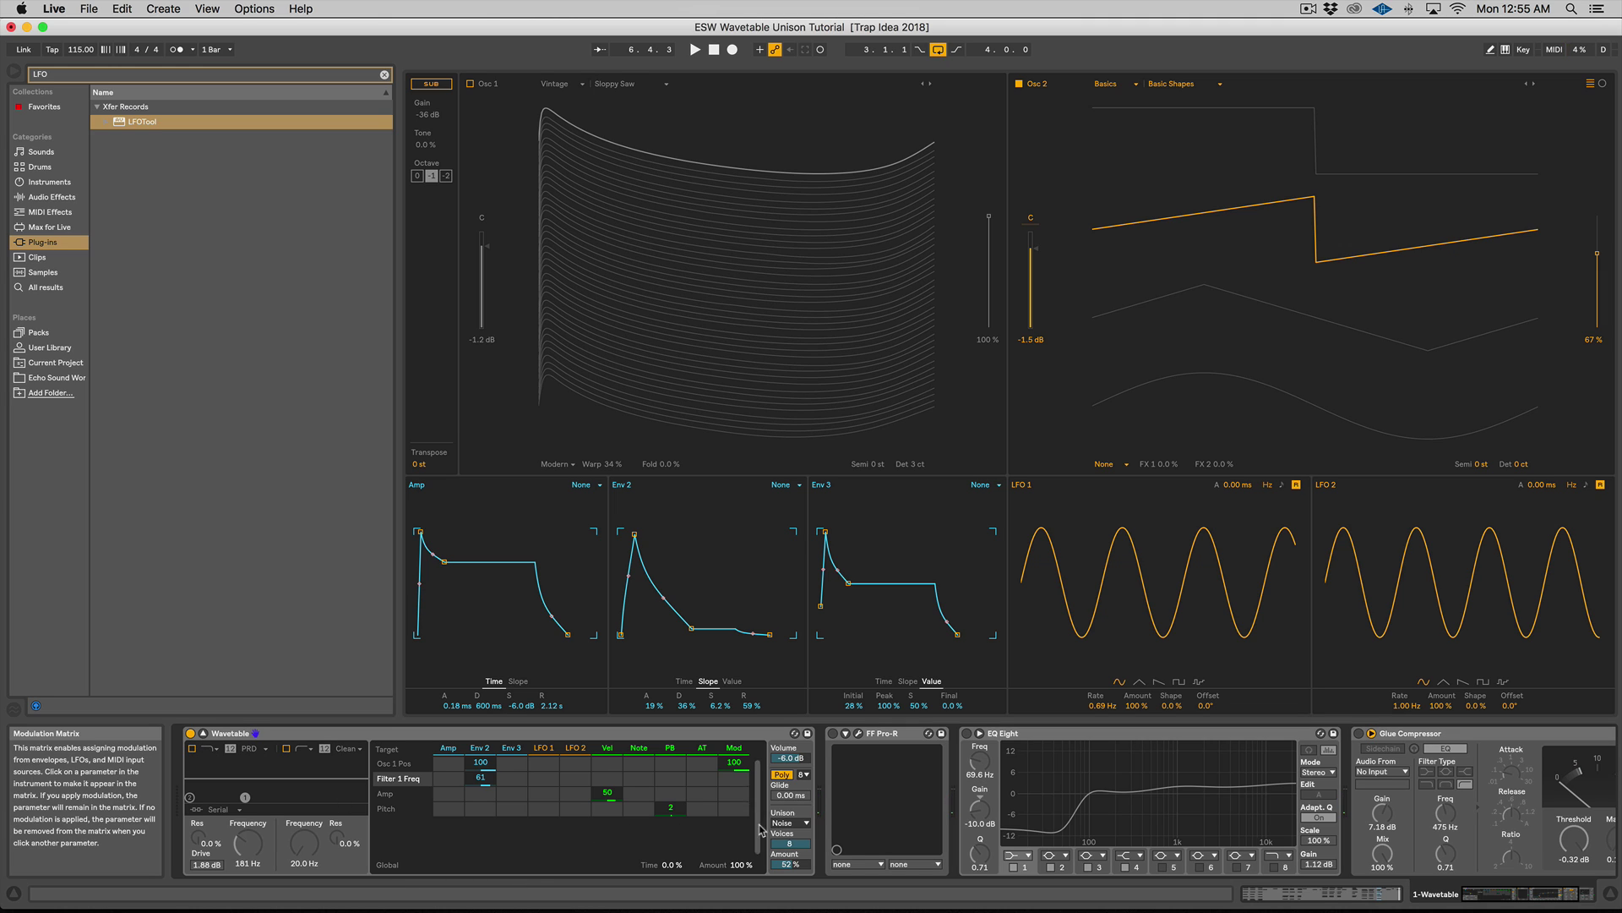
click(790, 822)
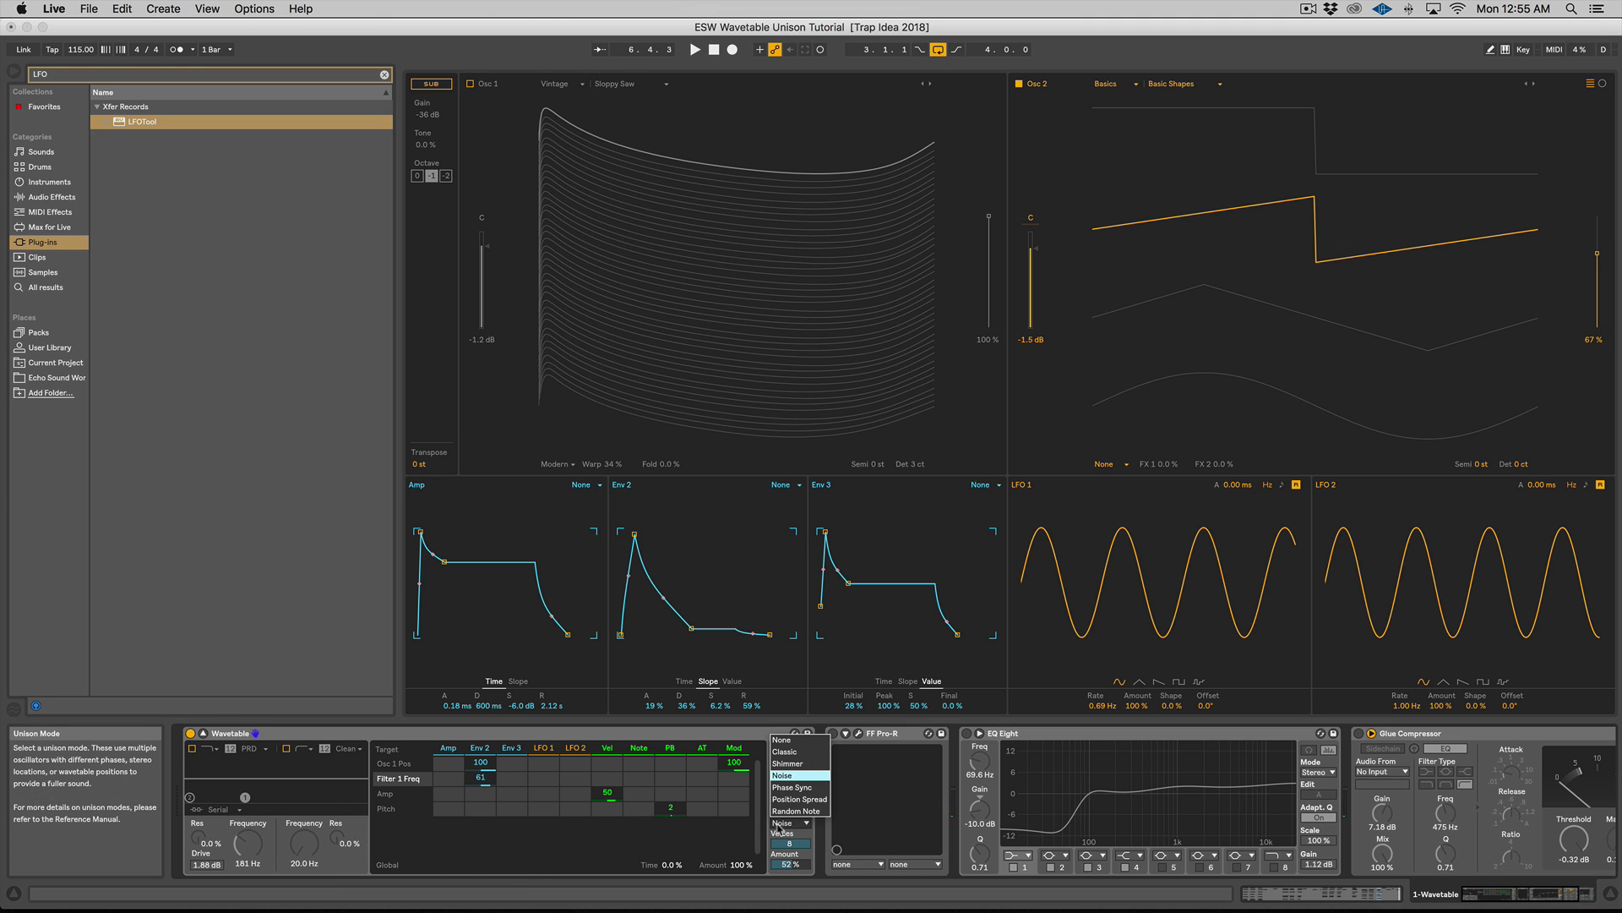
click(790, 788)
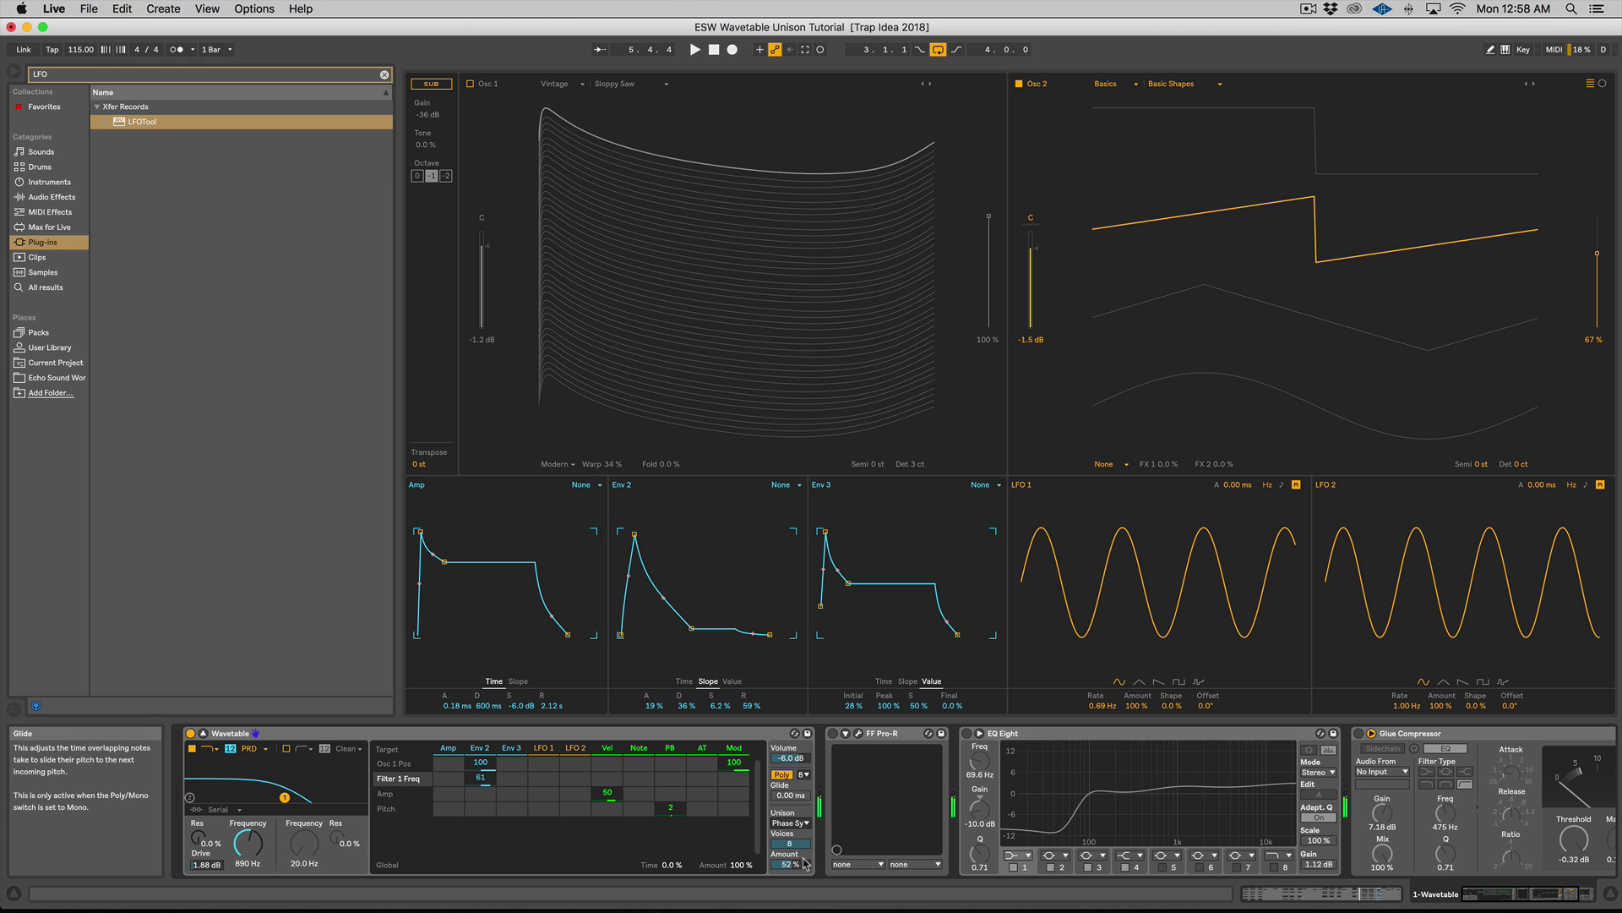
Step: Audition Classic, then Phase Sync unison on the loop
click(801, 823)
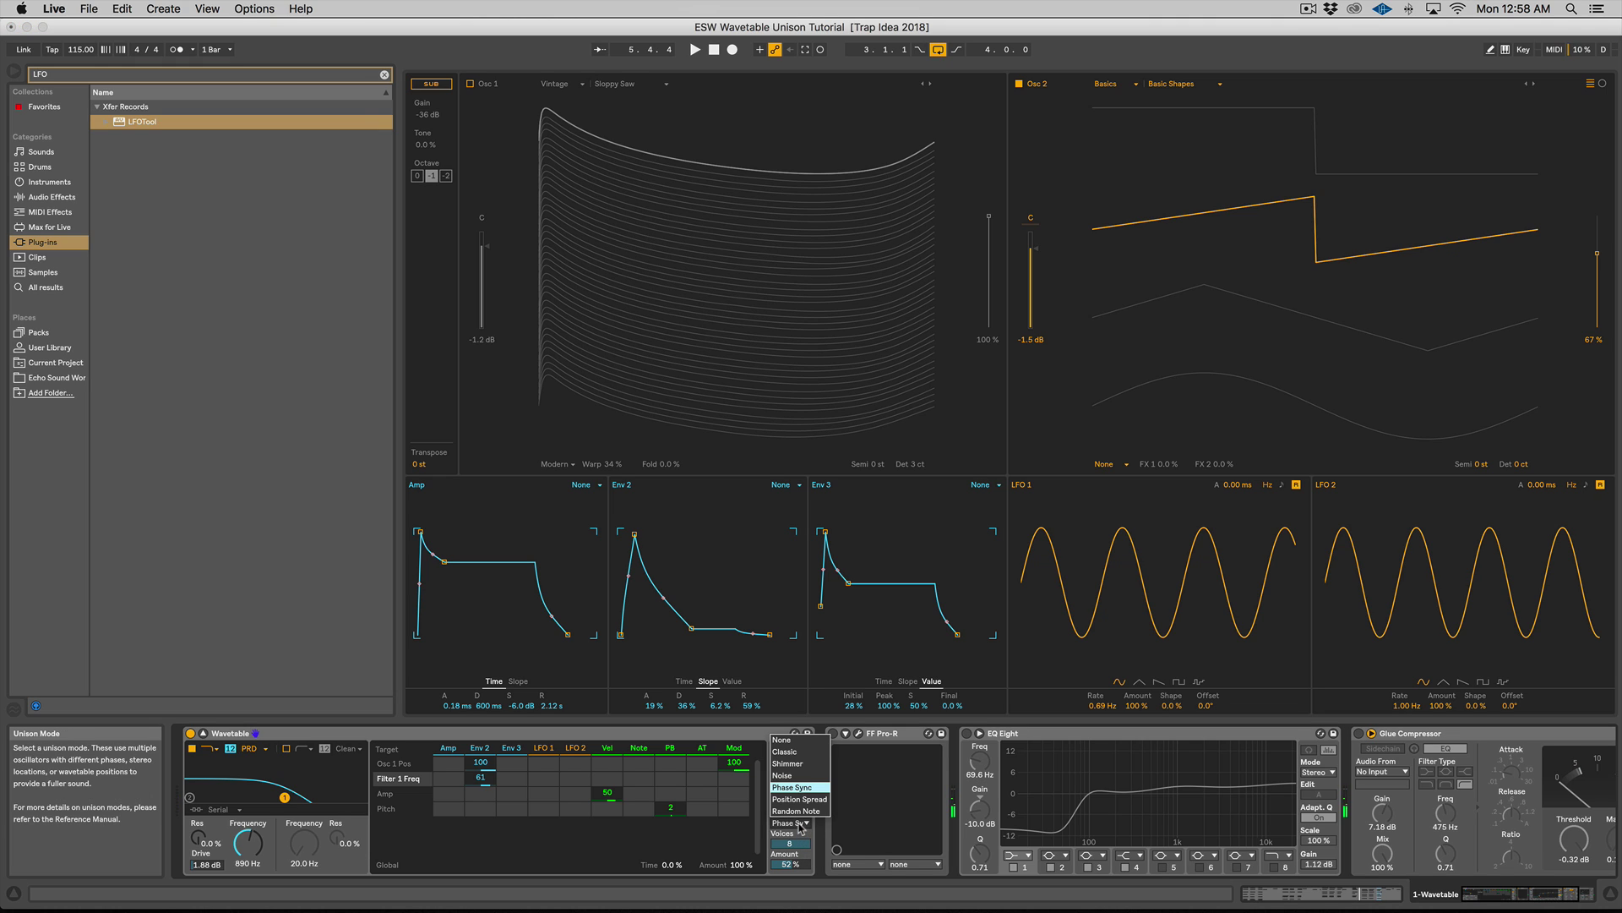
click(800, 754)
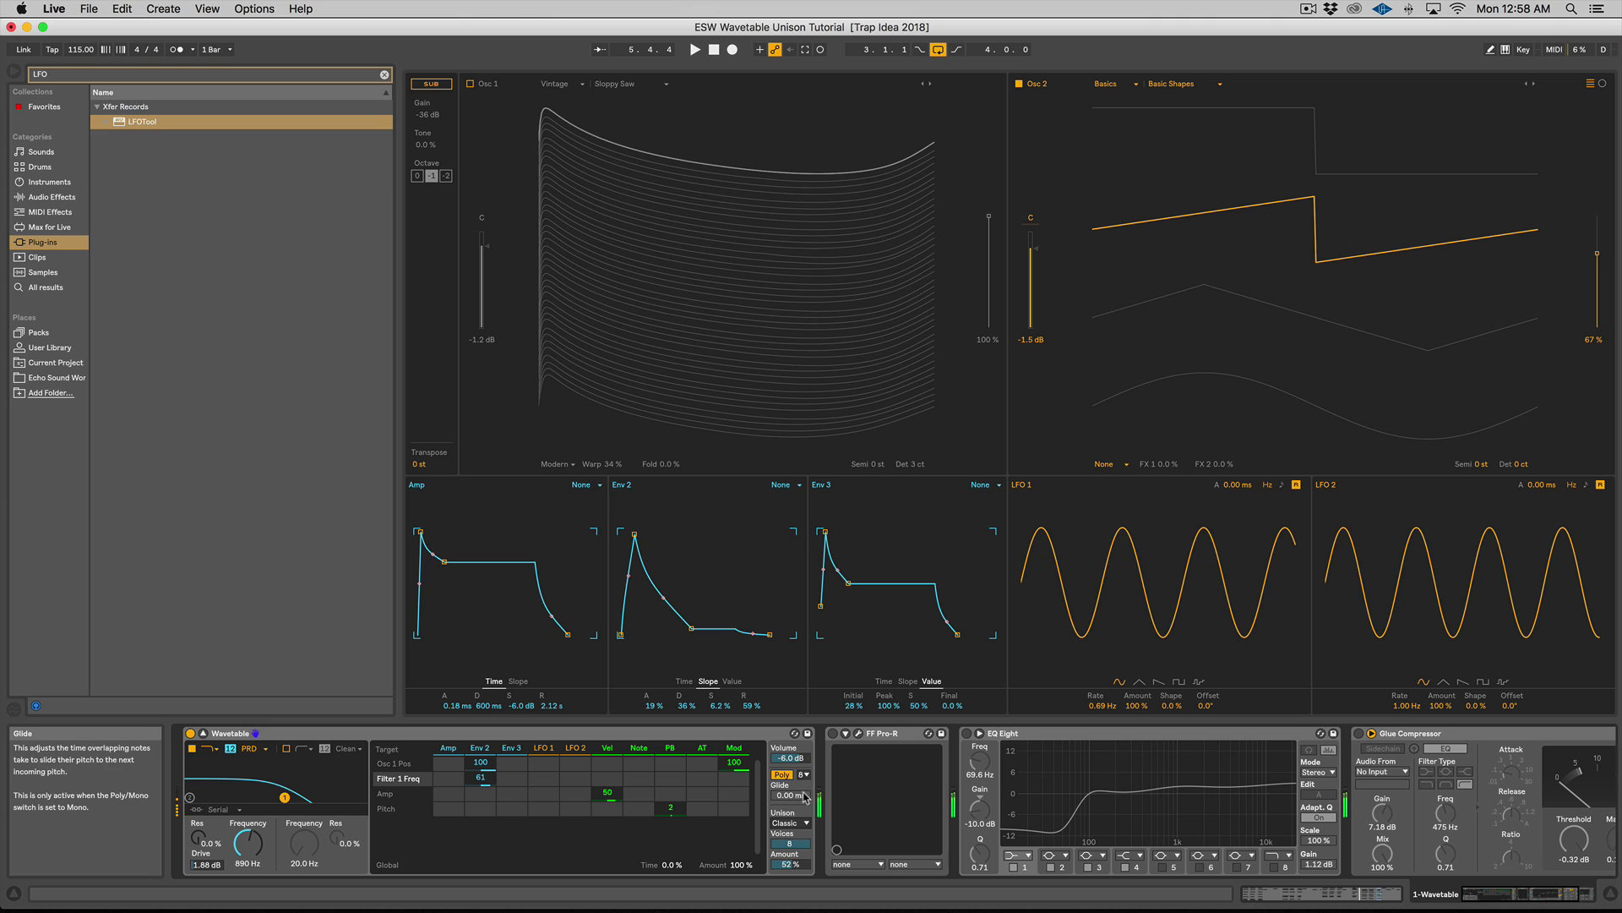
click(803, 821)
click(798, 787)
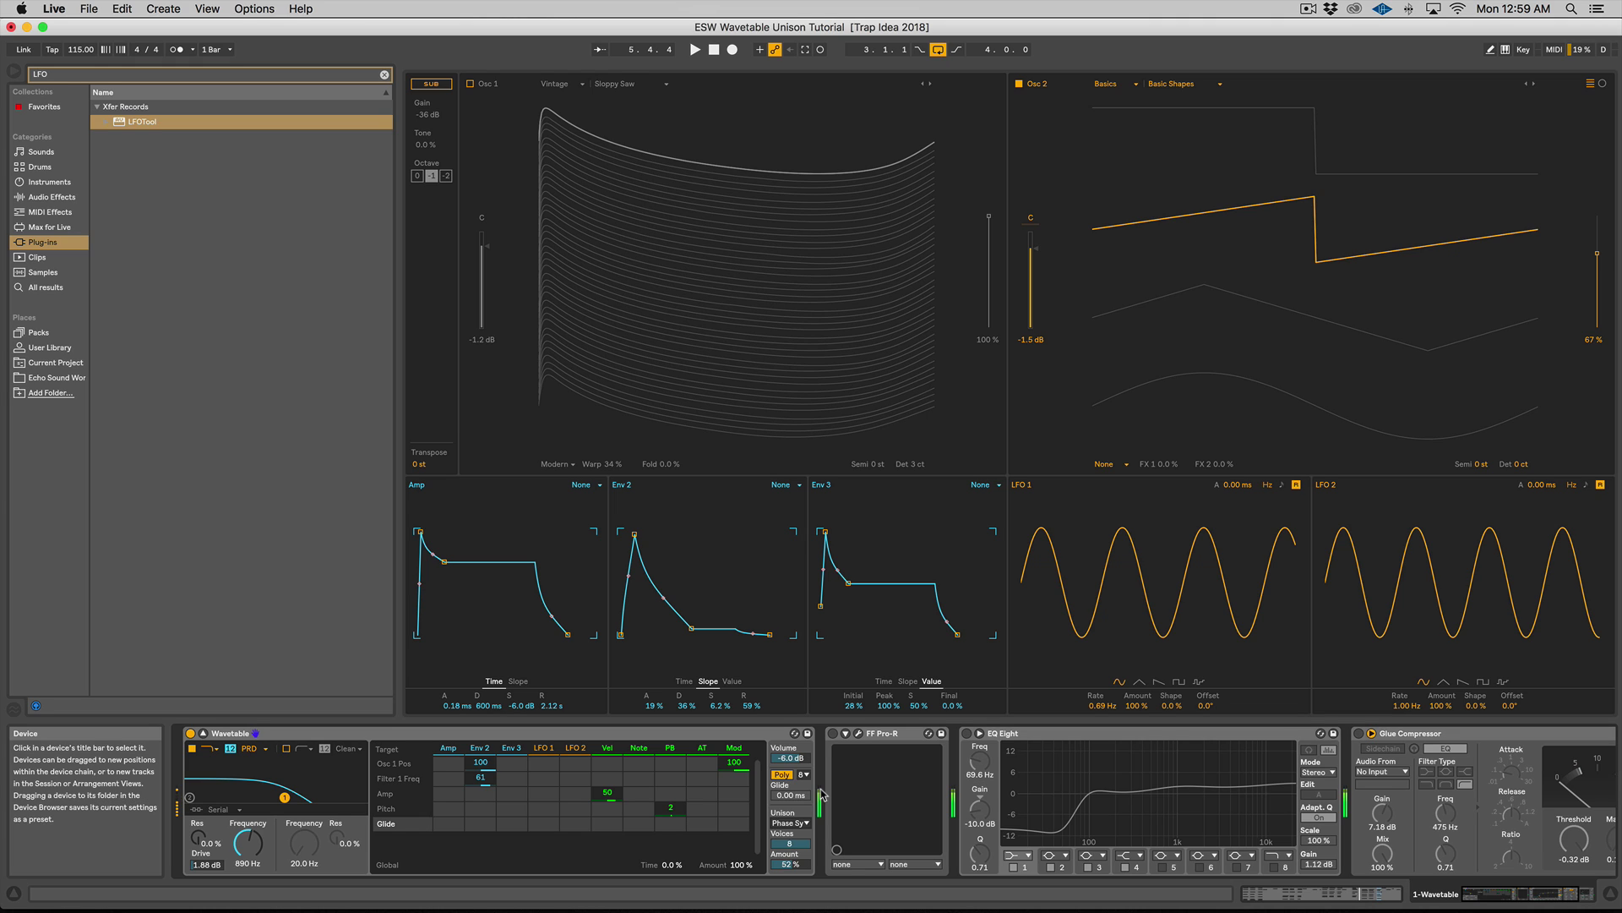
key(space)
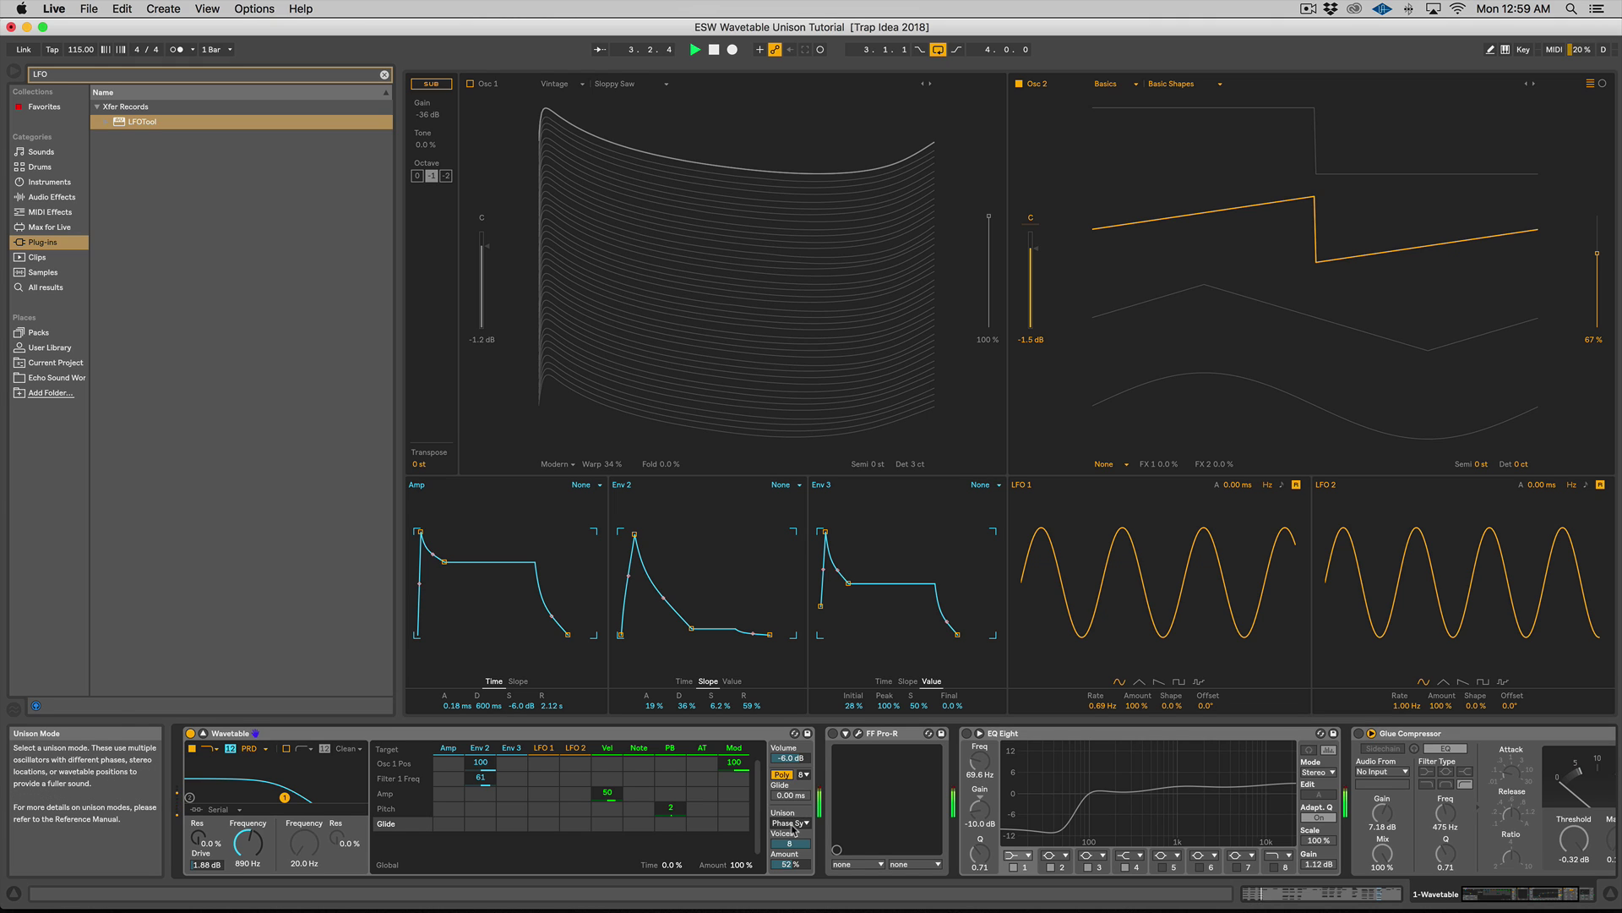
key(space)
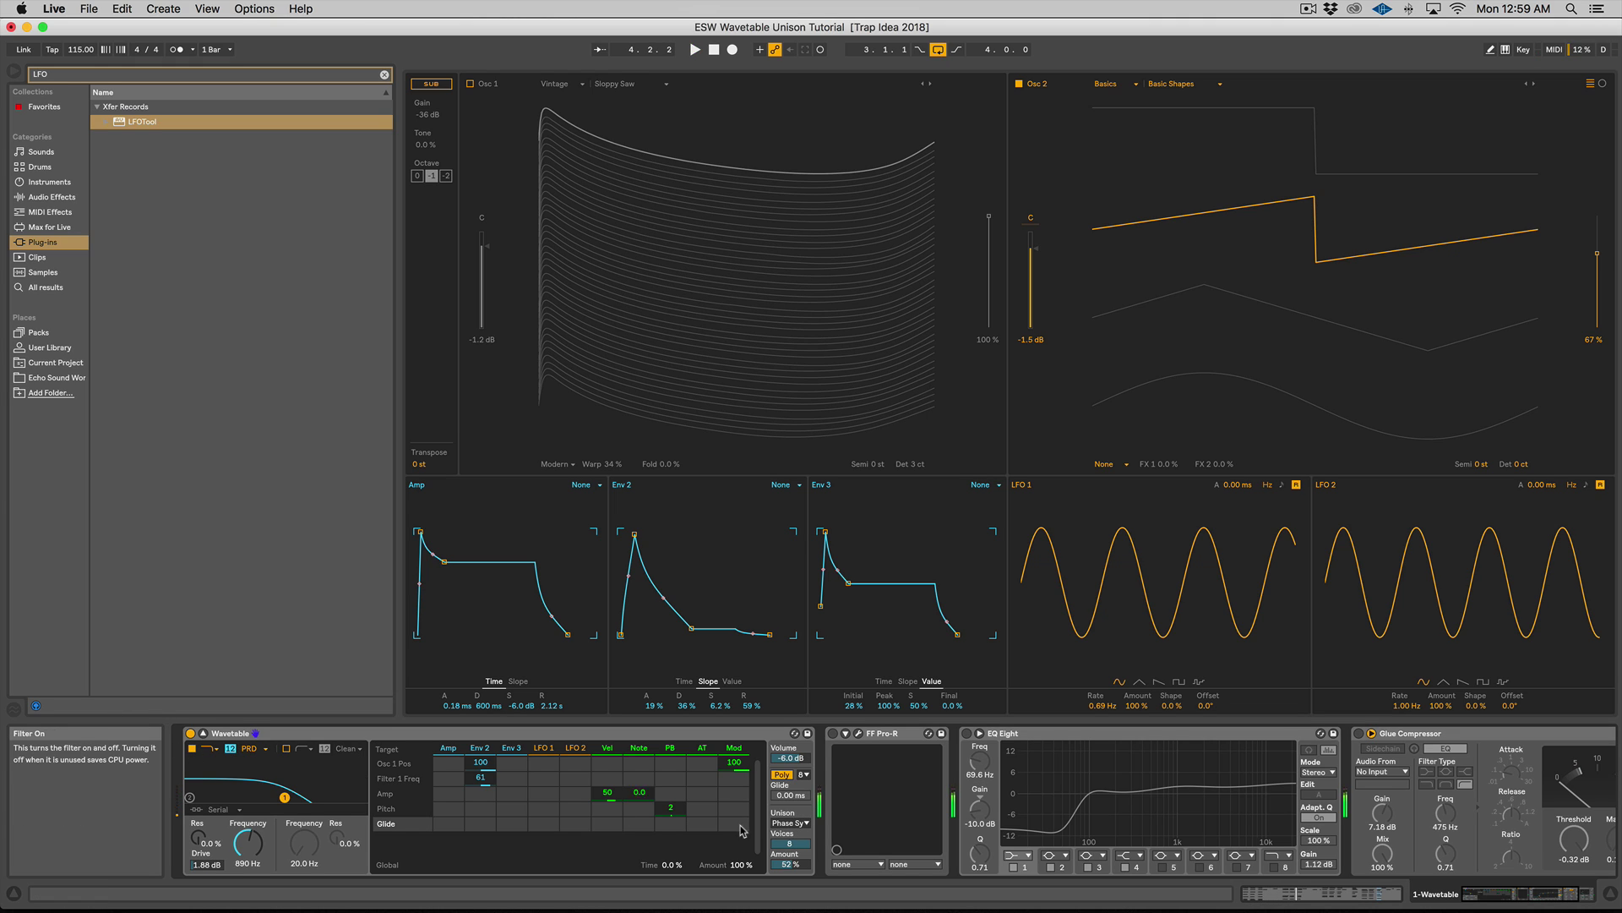
Step: Set the Wavetable unison mode to Position Spread and play the loop
click(793, 822)
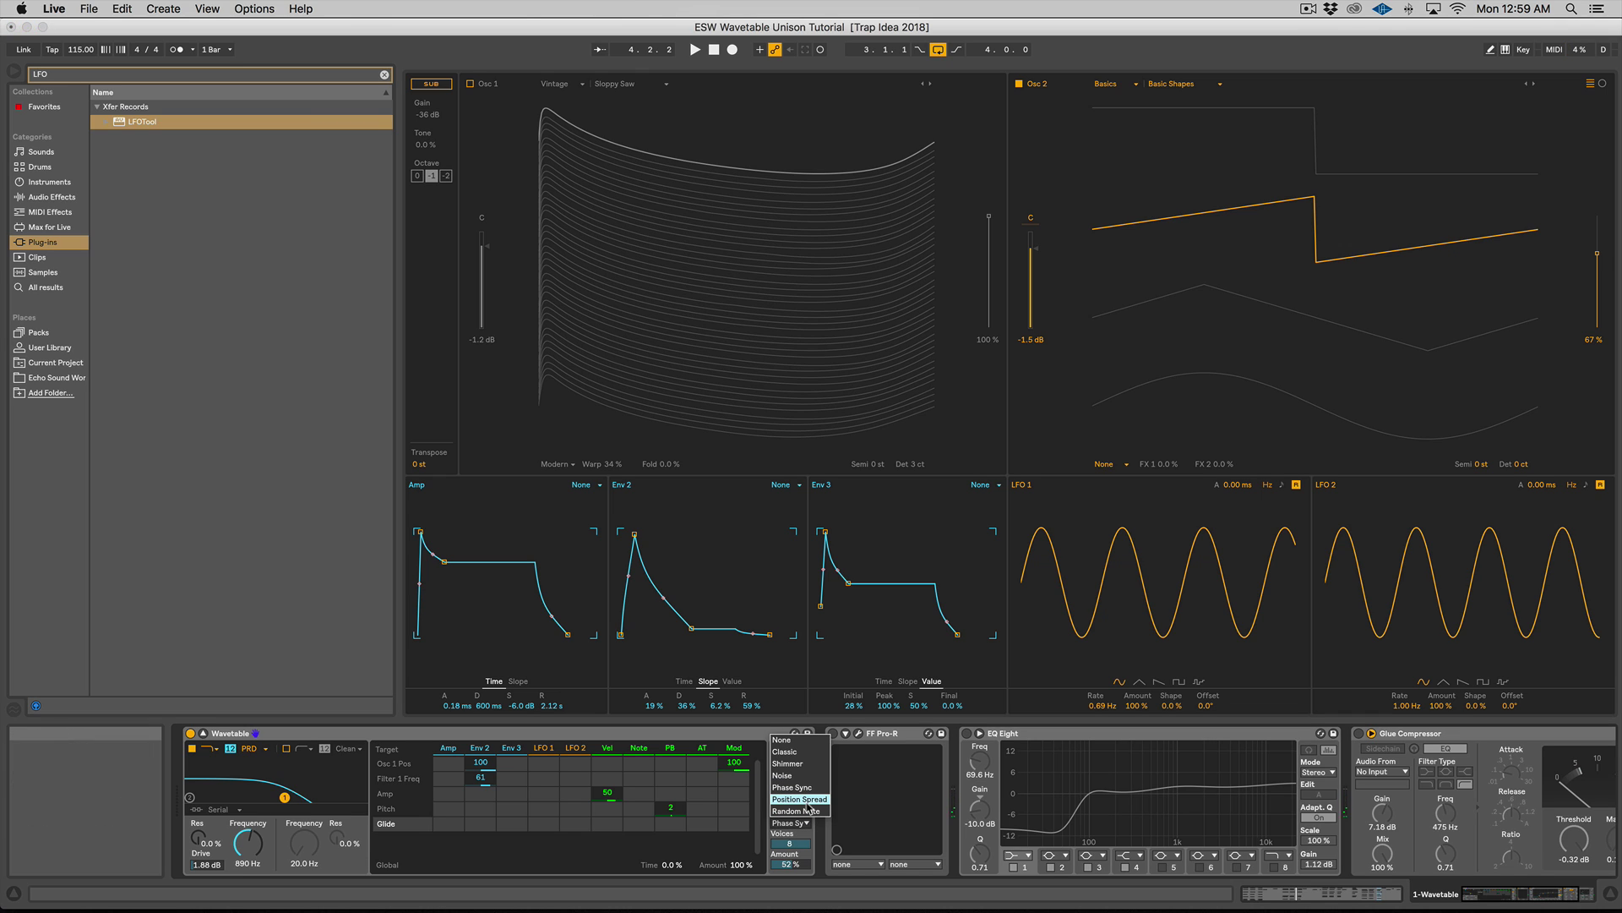
click(803, 800)
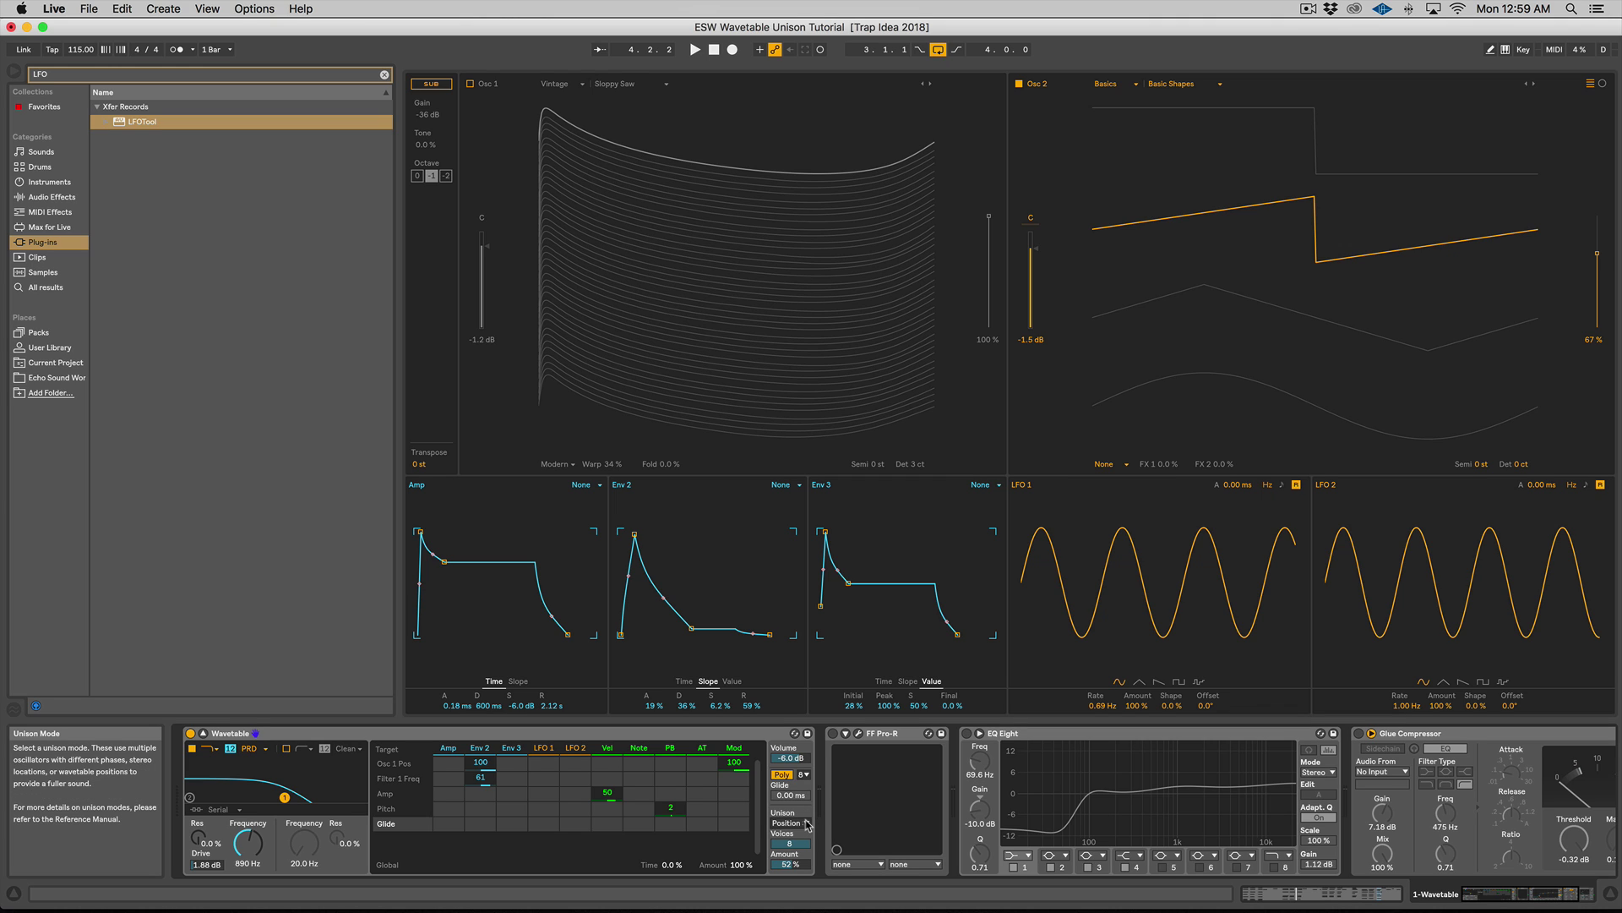
key(space)
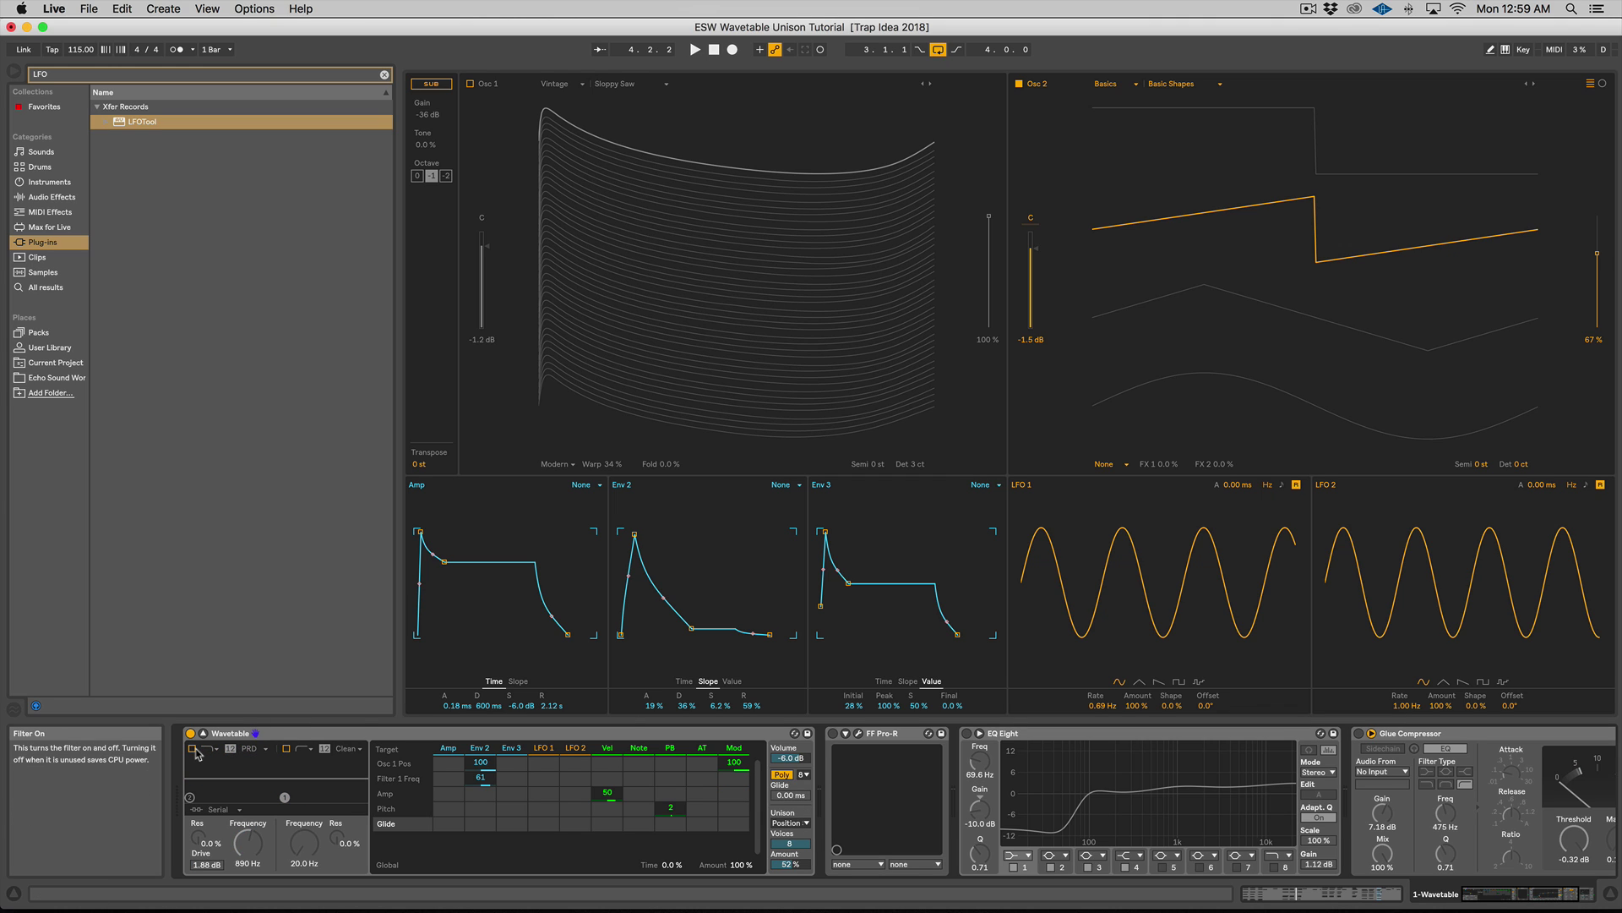
Step: While the loop plays, set Osc 2 wavetable position to 100% and filter cutoff to 83.6 Hz
mouse_move(247, 843)
mouse_down()
mouse_move(248, 883)
mouse_move(248, 850)
mouse_up()
key(space)
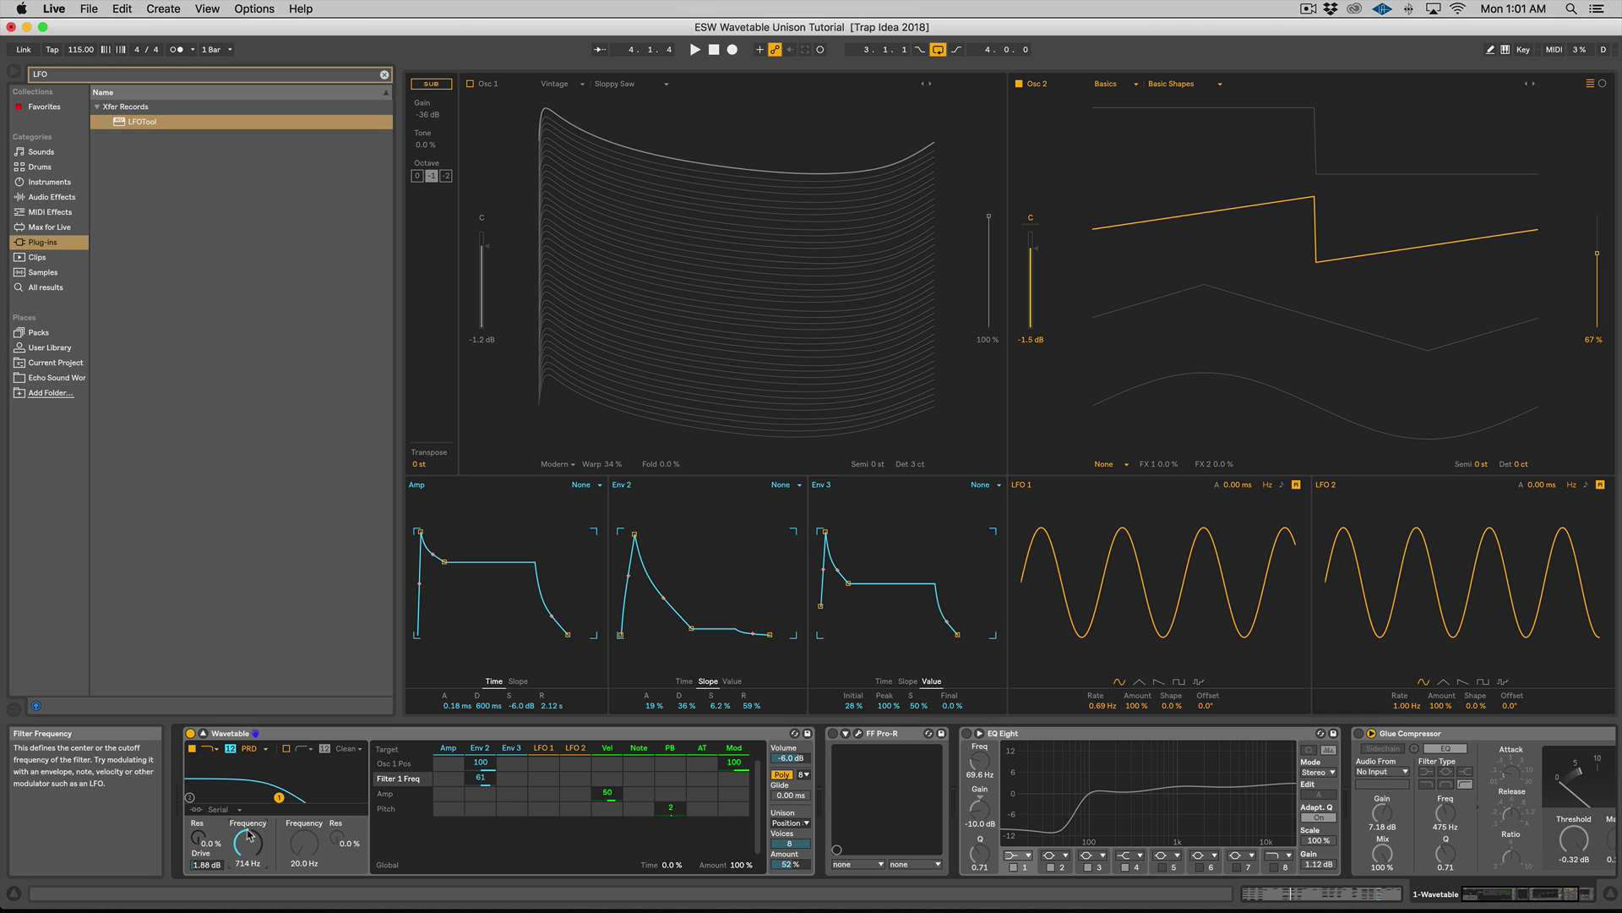
key(space)
drag(1585, 254, 1586, 216)
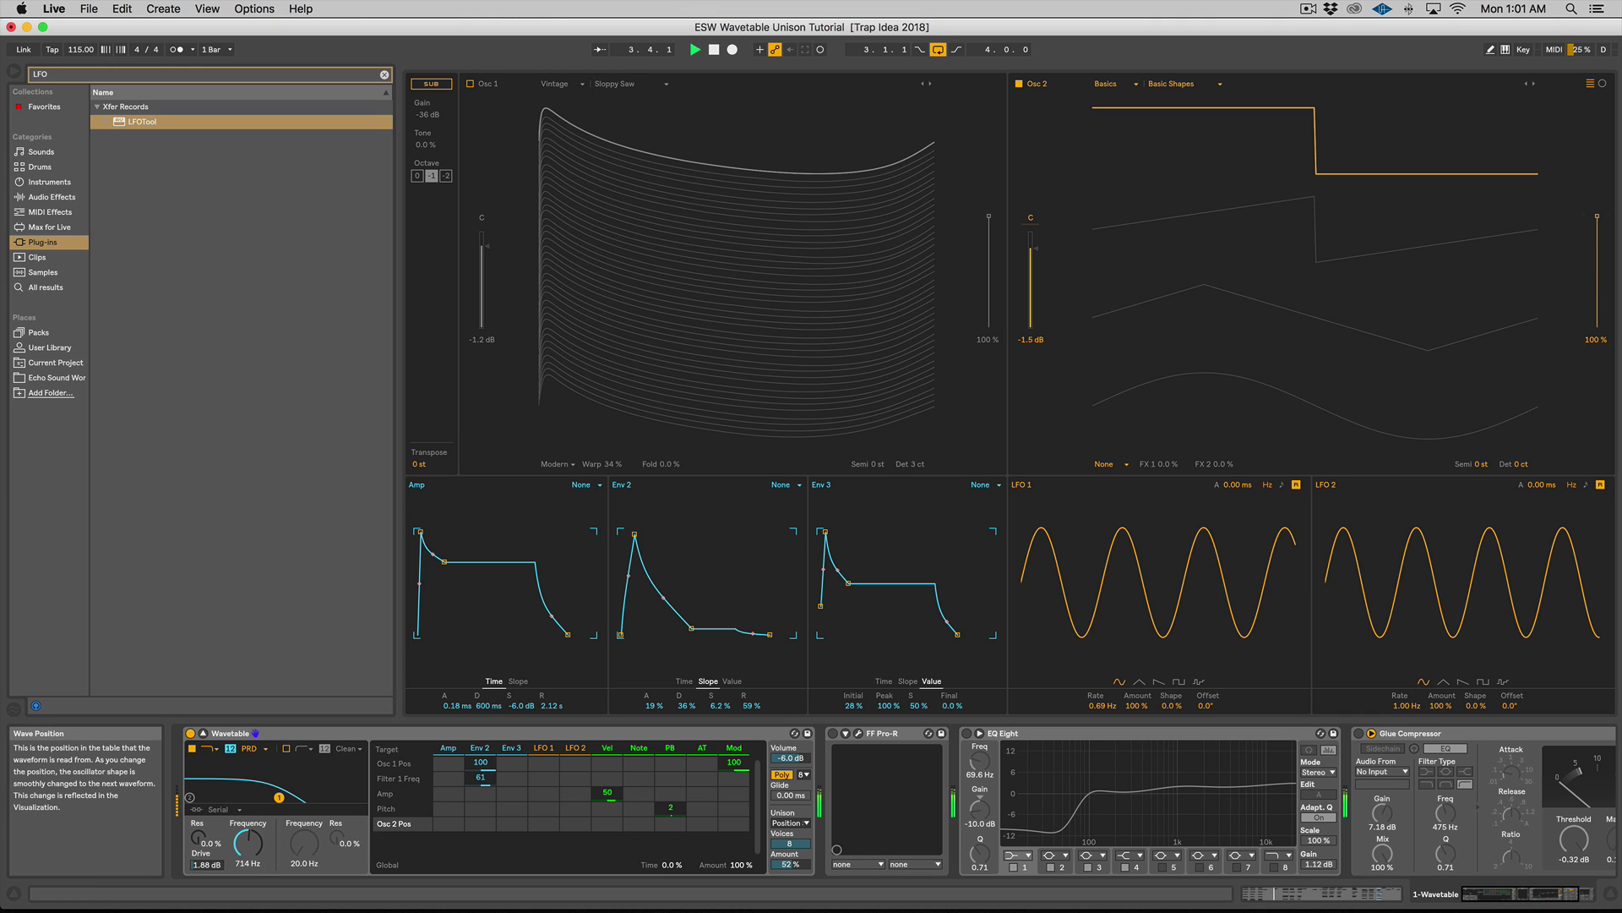
drag(248, 843, 248, 910)
key(space)
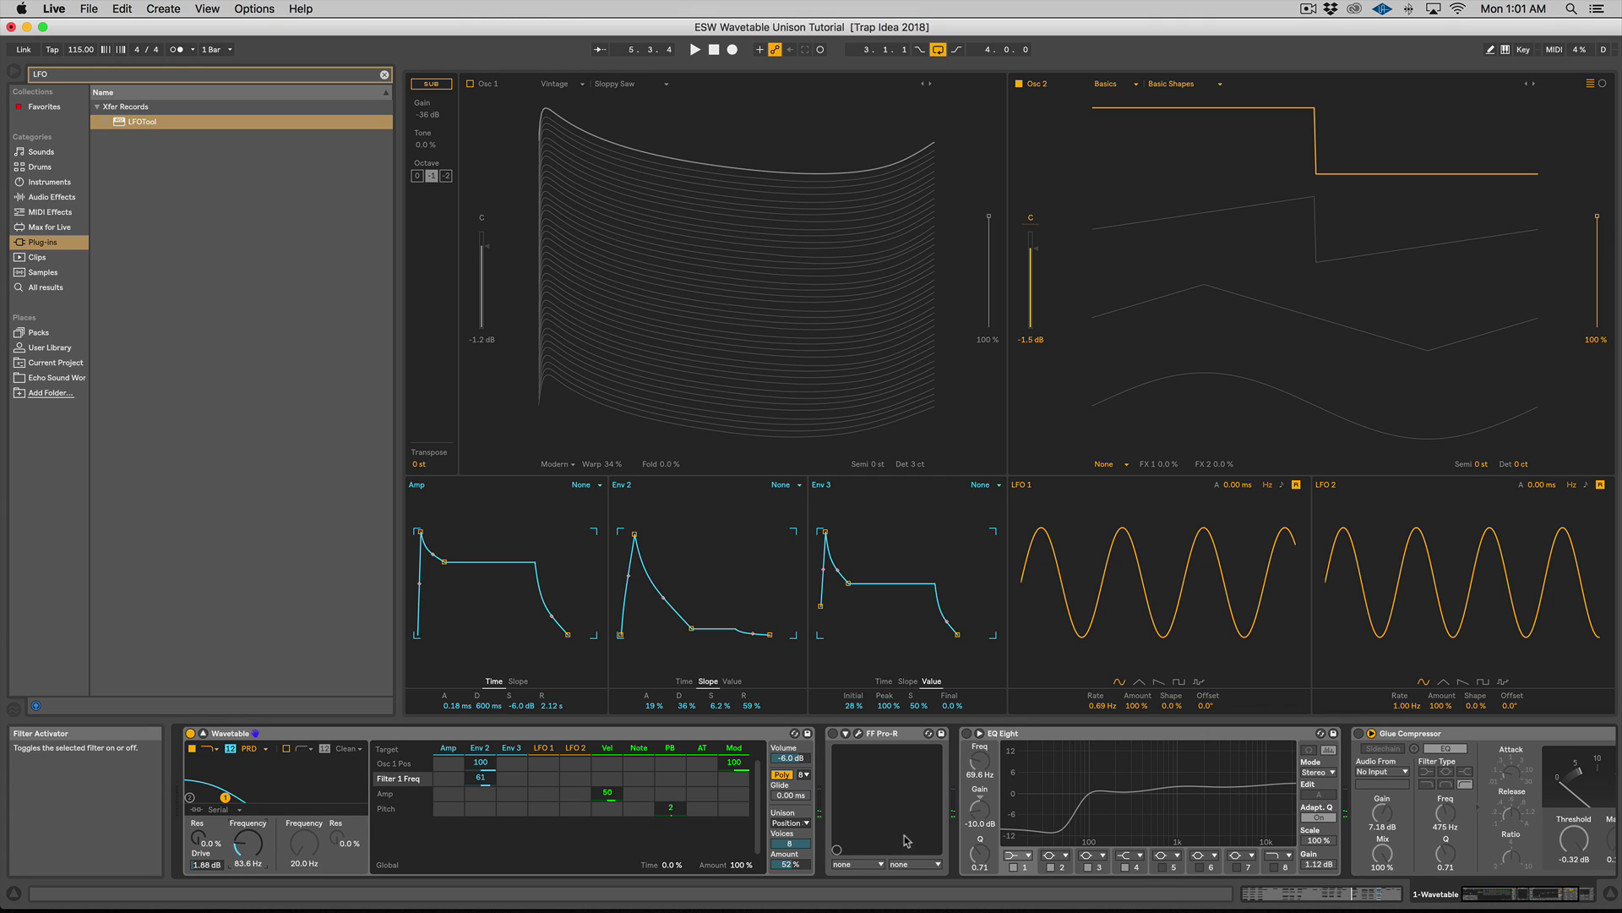
Step: Choose Random Note unison and play the trap loop to hear it
click(803, 822)
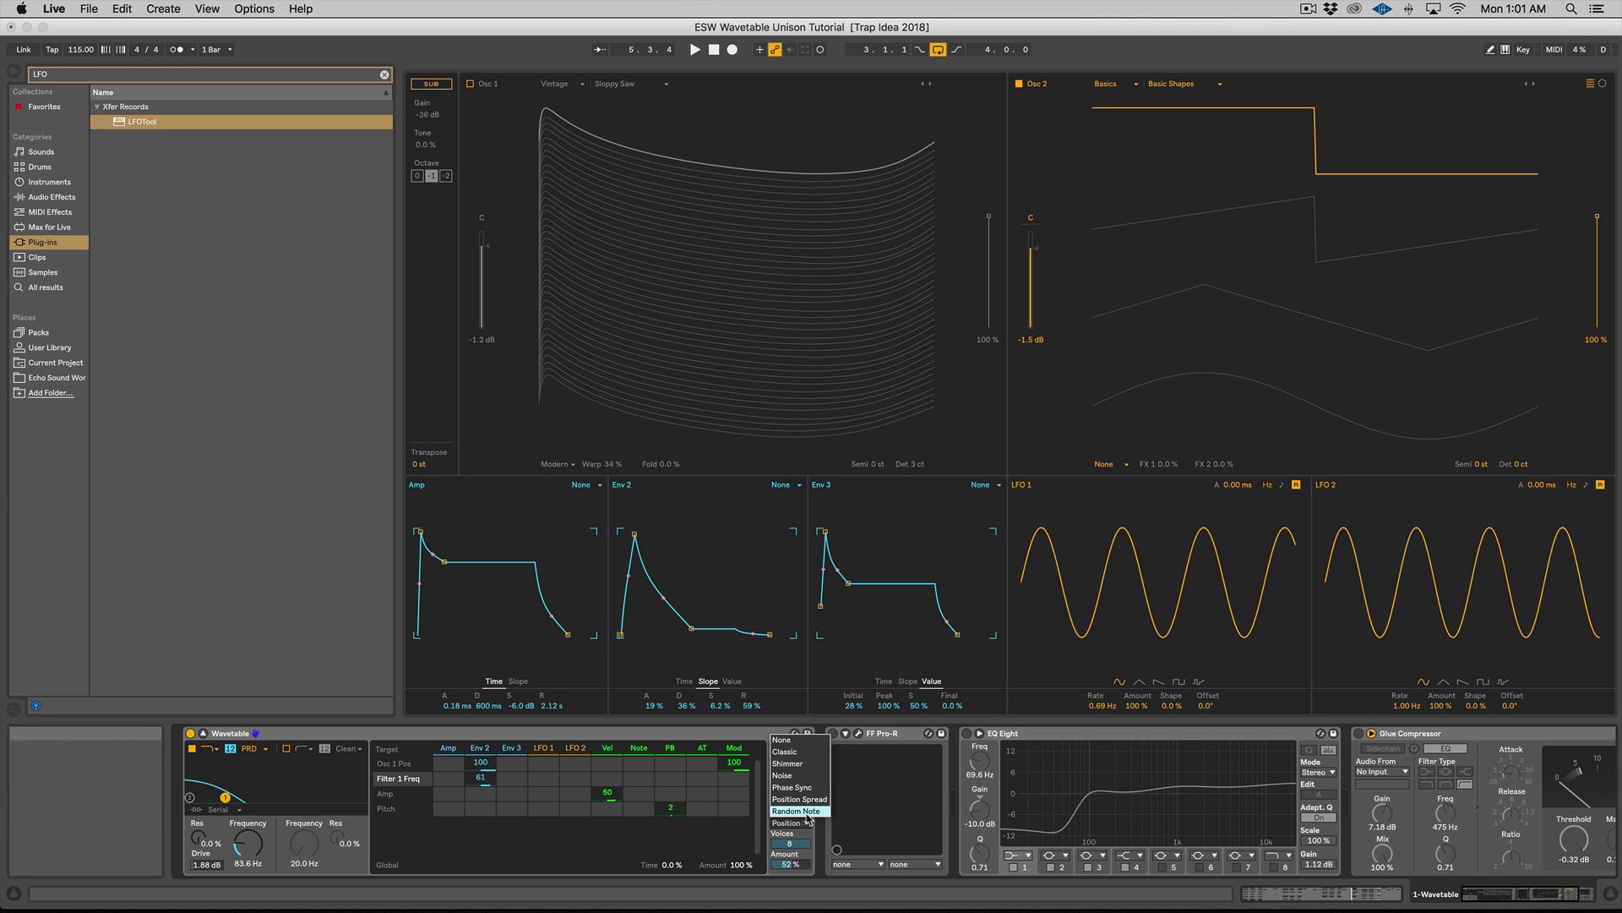
click(796, 810)
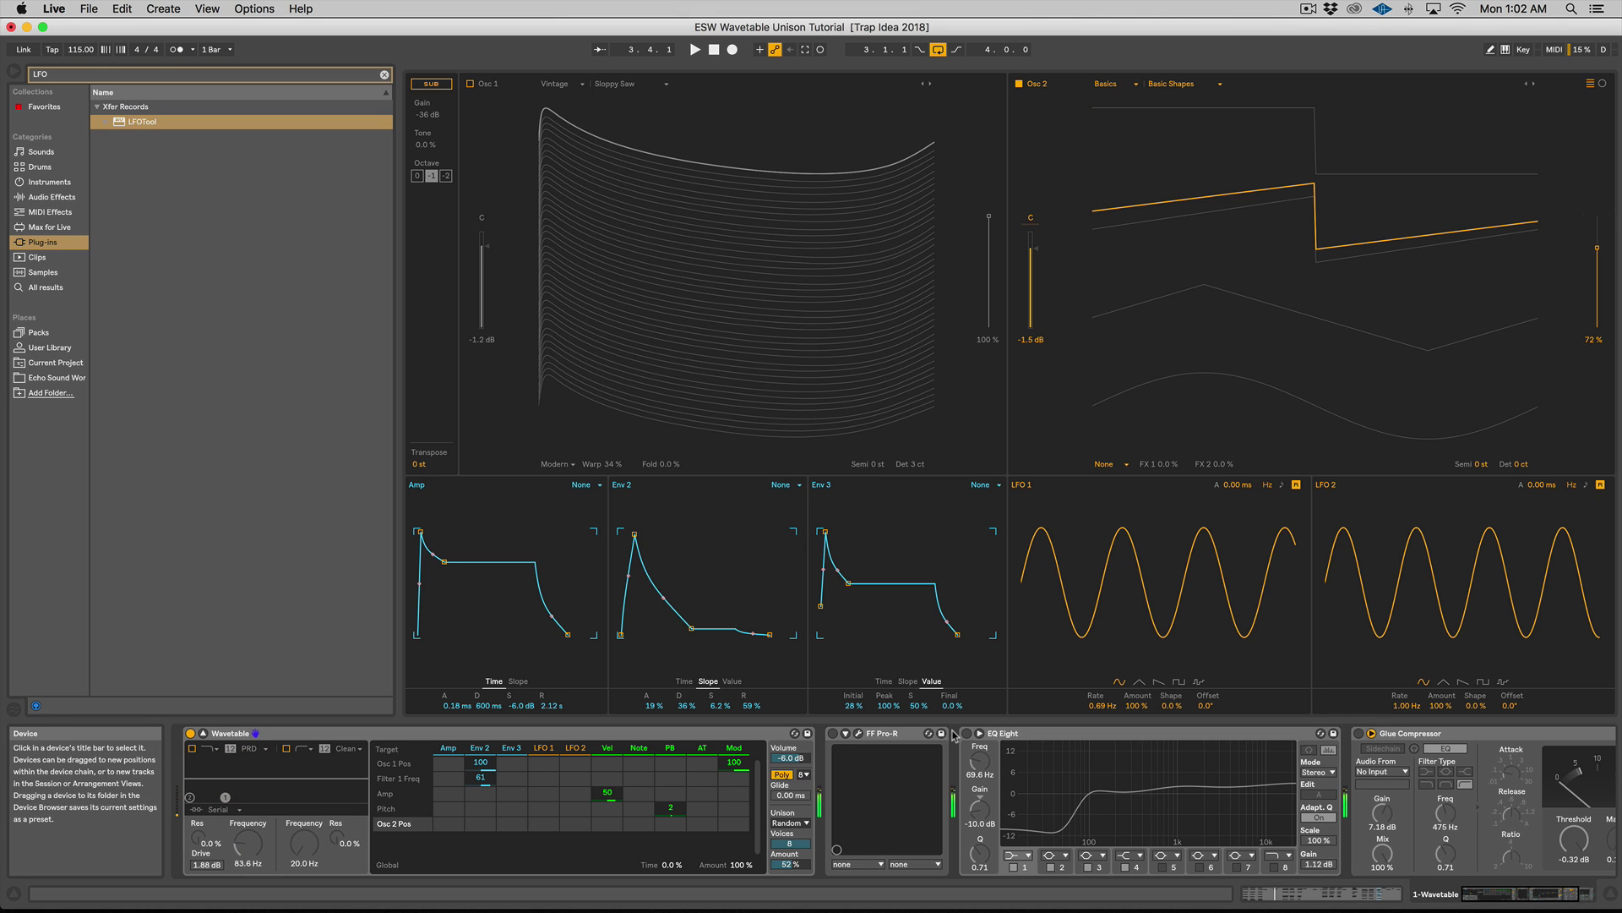
key(space)
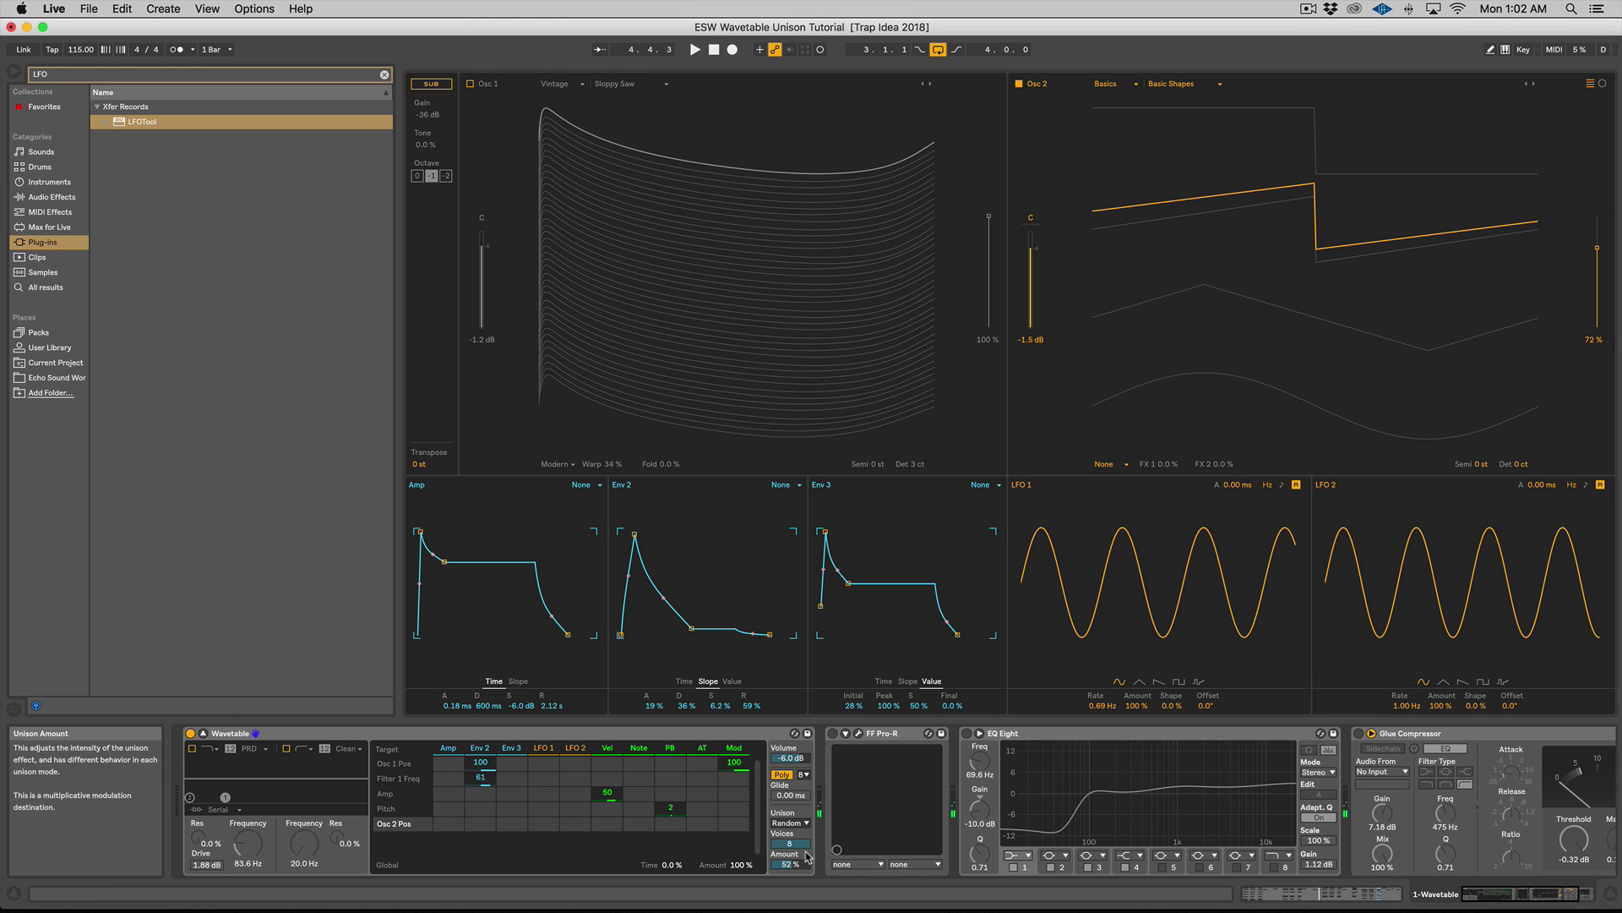
click(787, 823)
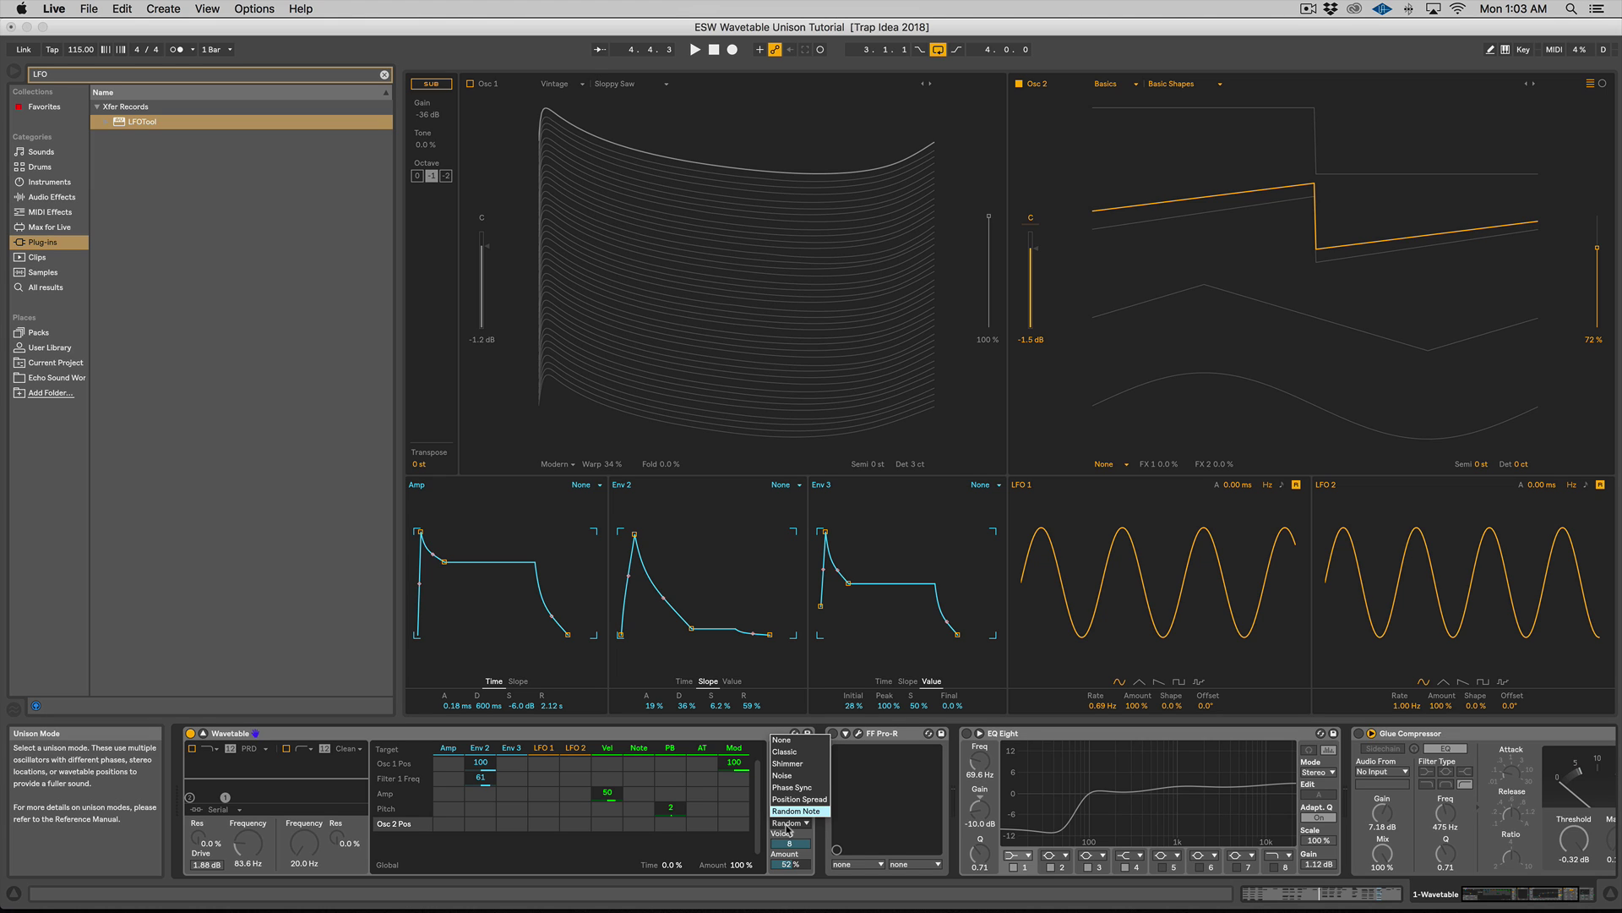
Step: Keep Random Note unison and drag the filter cutoff up to 265 Hz during playback
click(786, 824)
key(space)
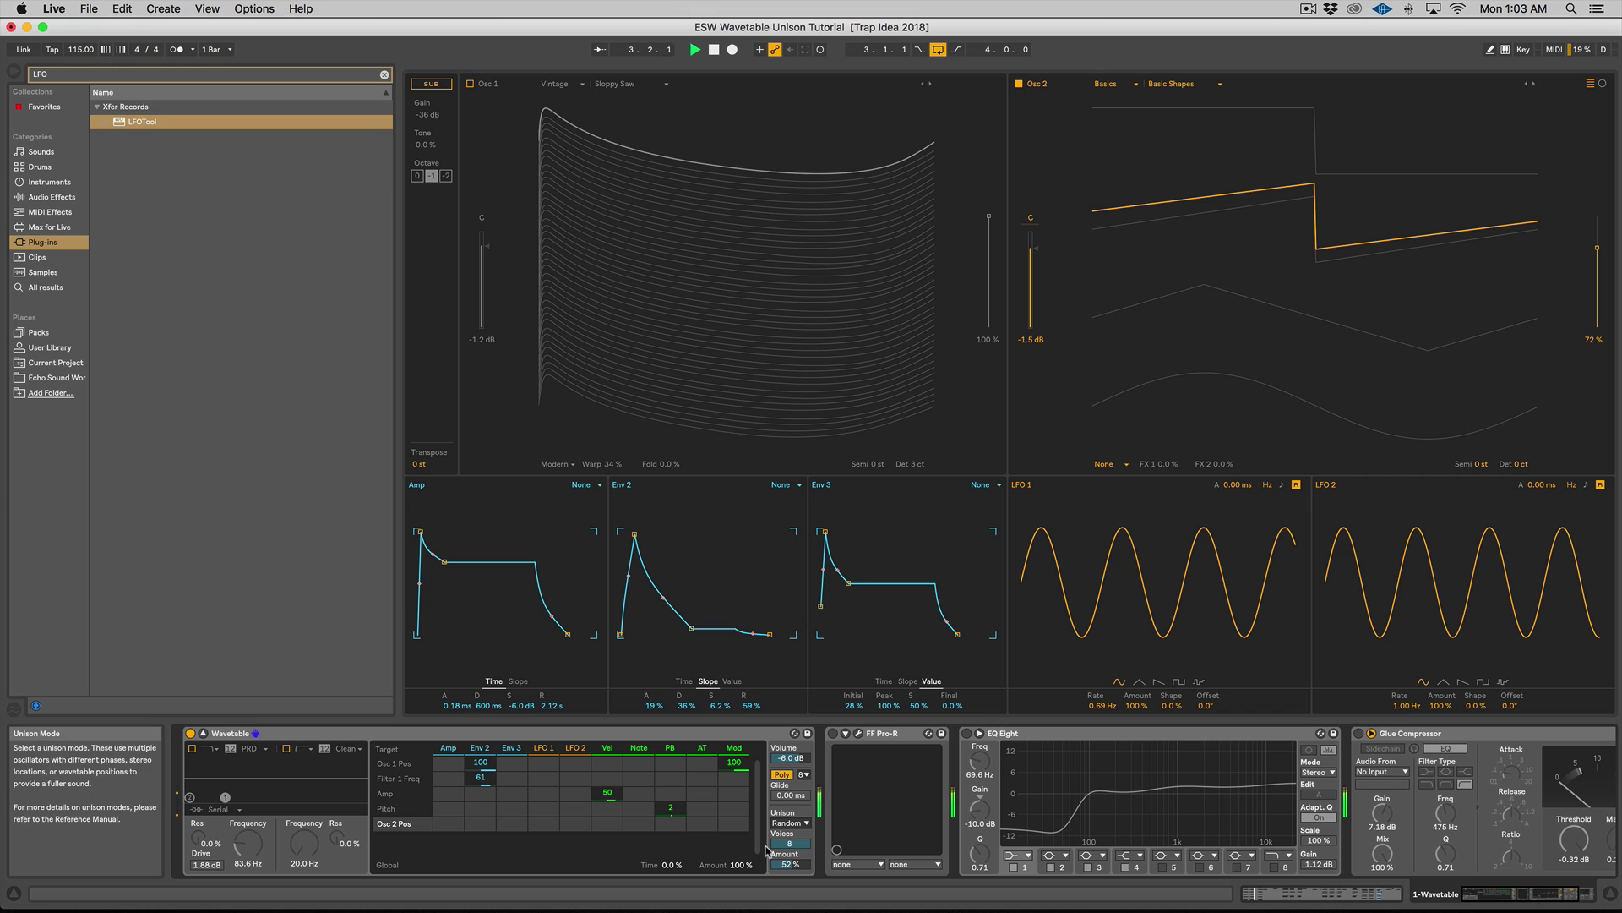
drag(225, 797, 254, 797)
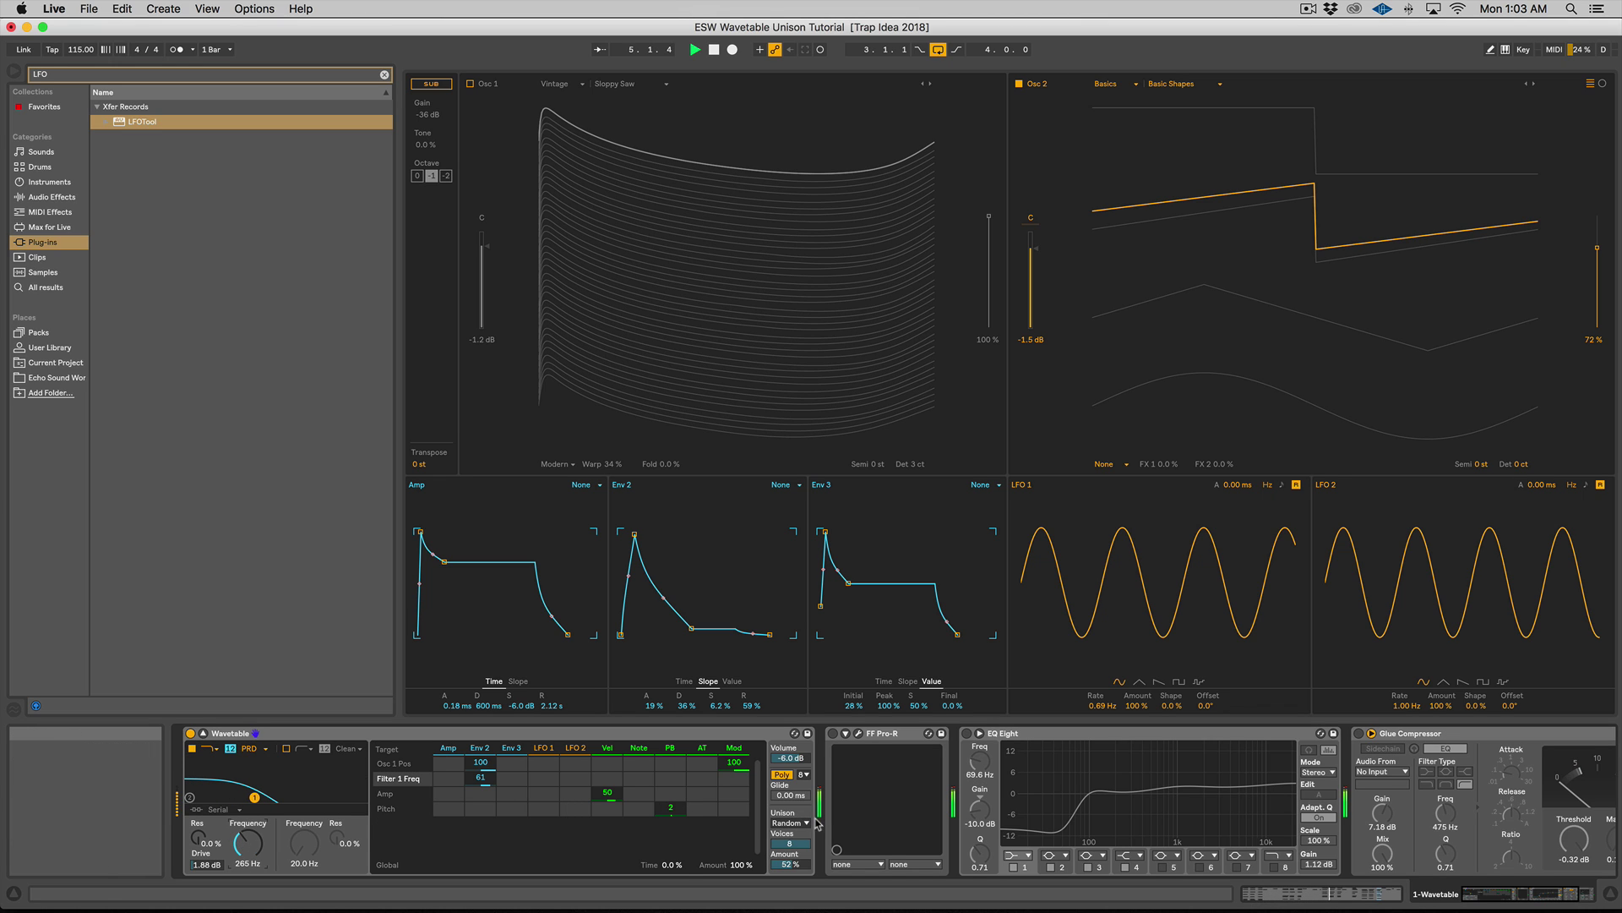
key(space)
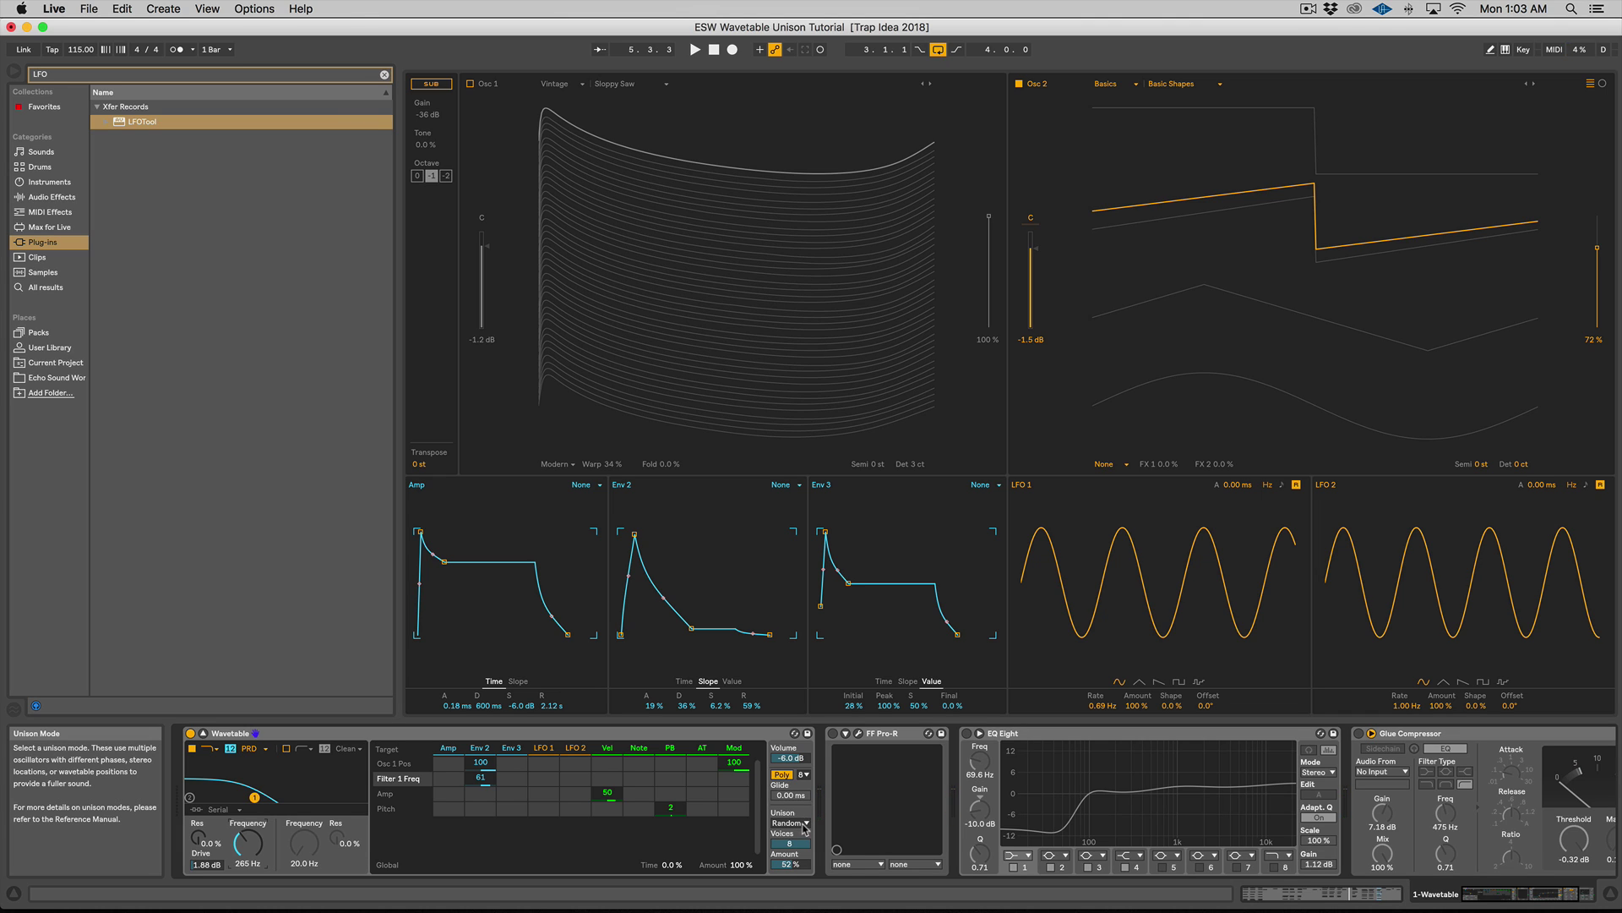
click(805, 824)
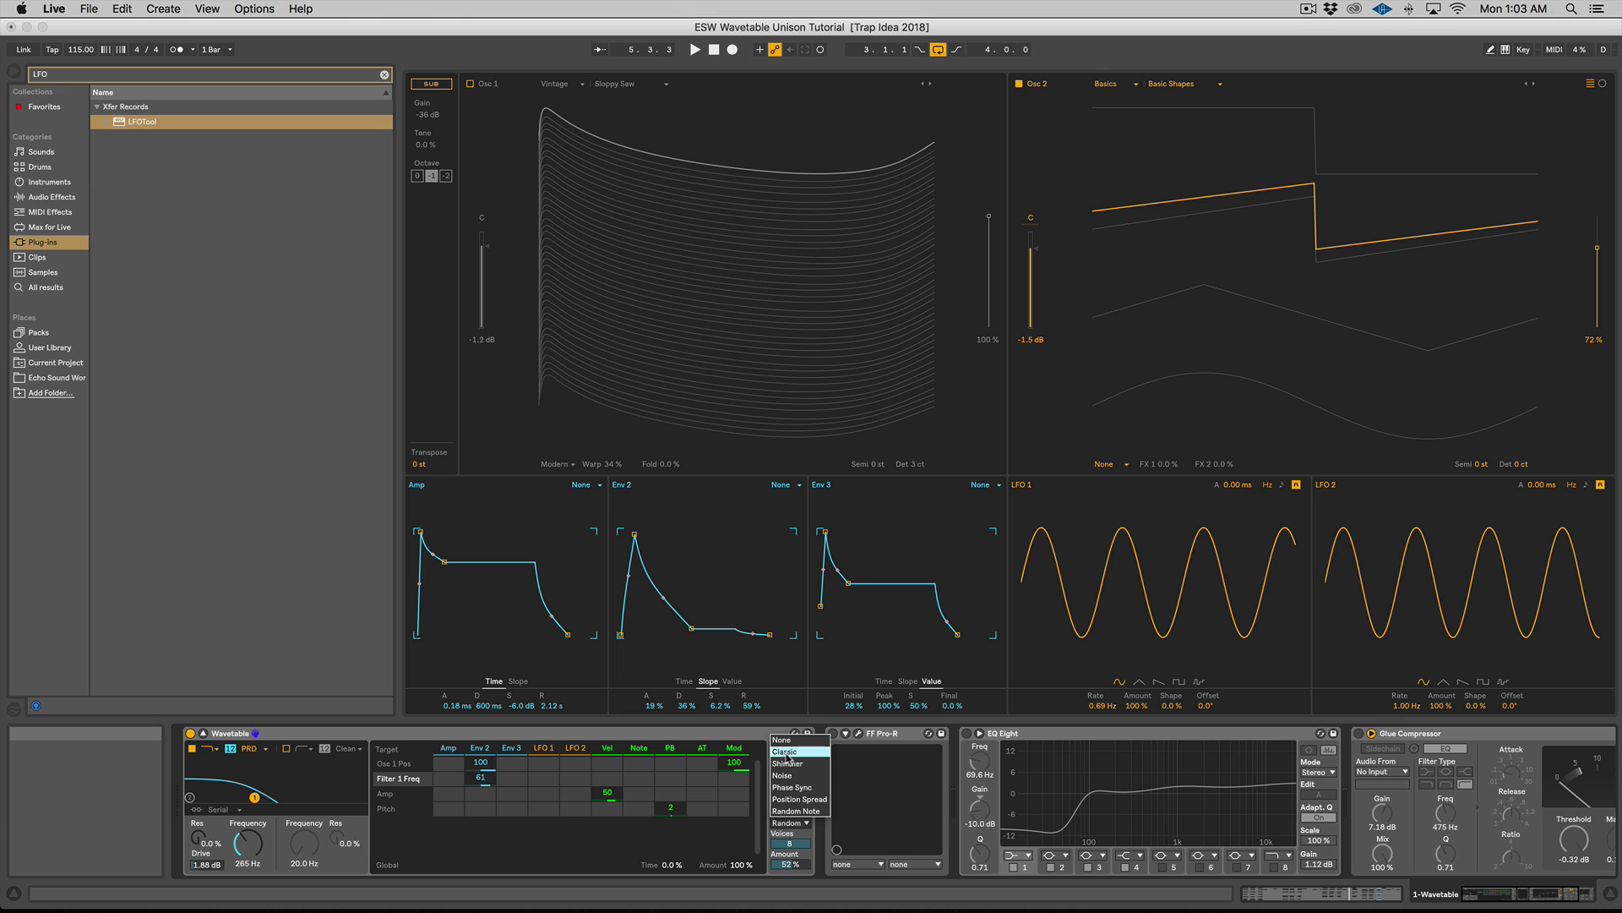